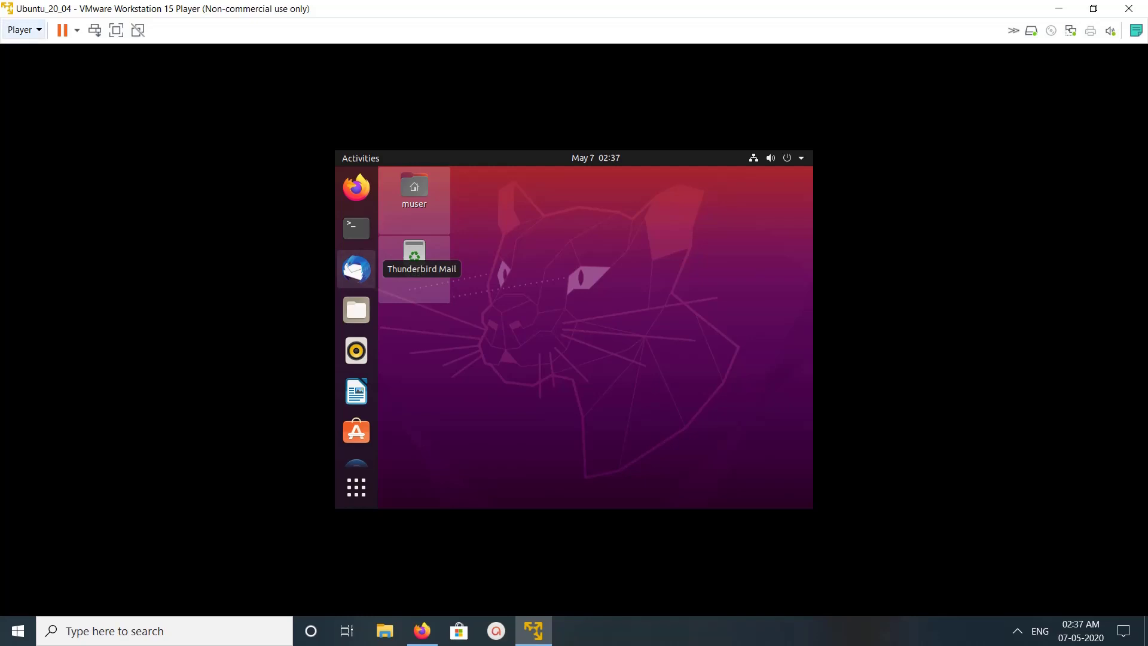
- Open the Player > Manage menu to reach Reinstall VMware Tools…
click(21, 30)
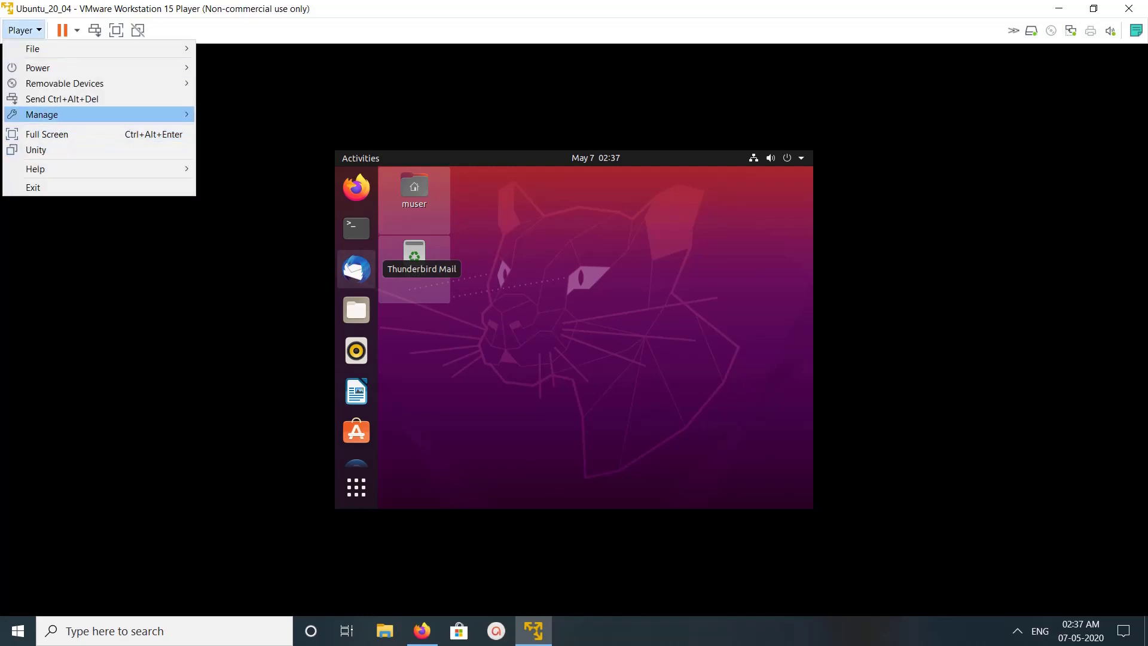
mouse_move(42, 114)
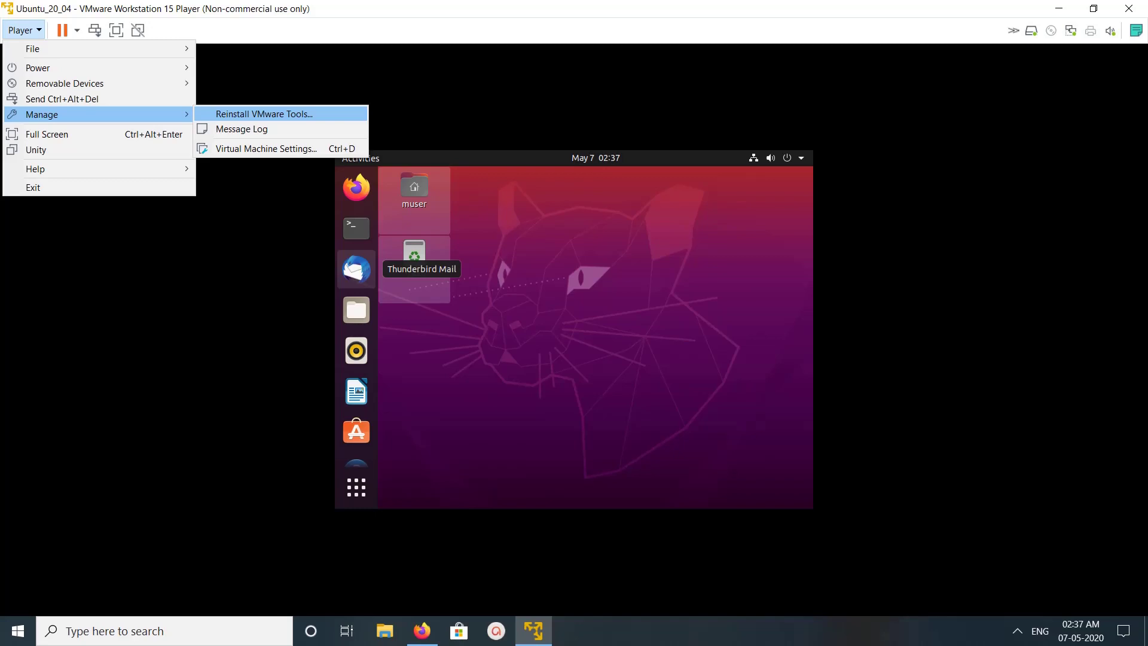
- Choose Reinstall VMware Tools and cancel the offer to download Tools 10.3.21
key(Return)
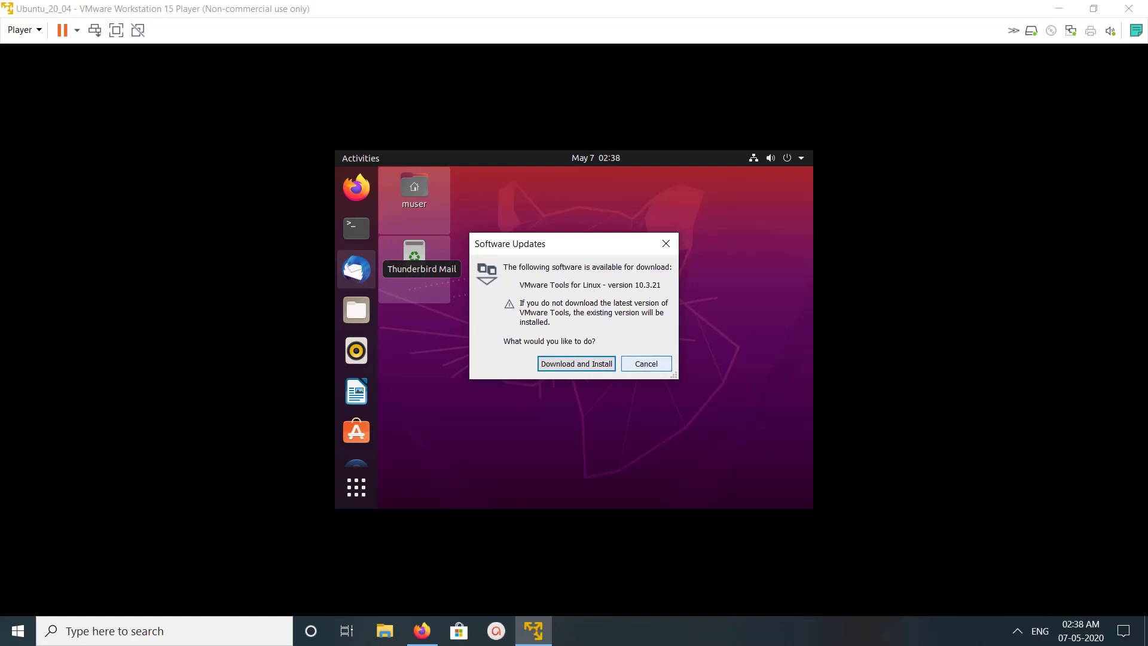
click(646, 363)
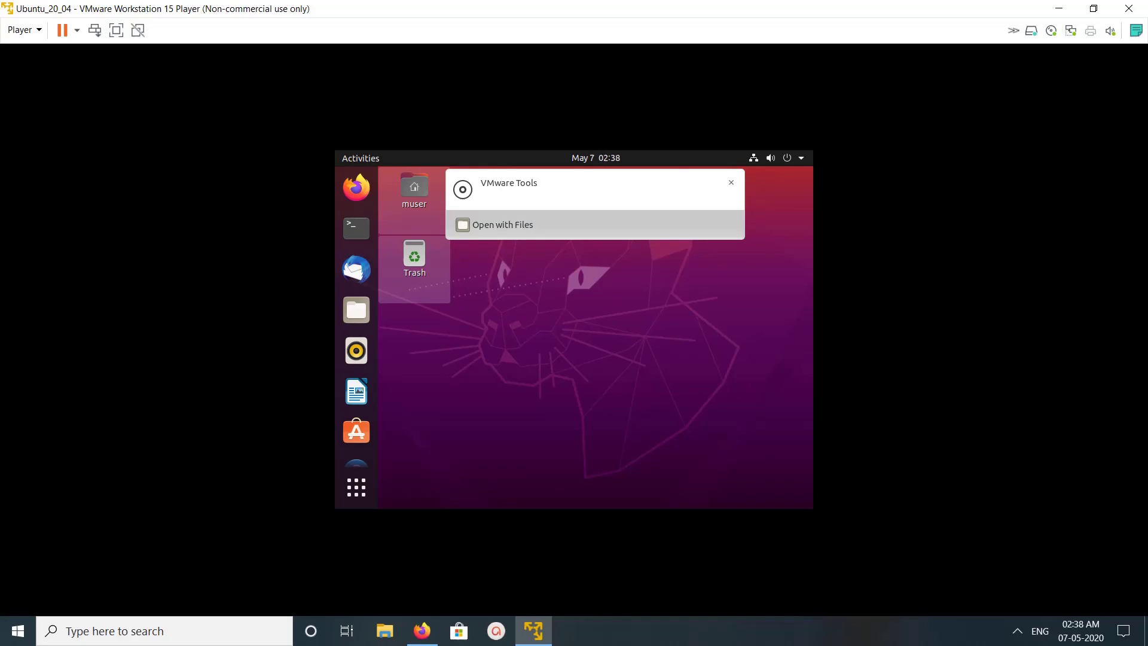
- Open the VMware Tools disc in Files and switch its contents to list view
click(502, 225)
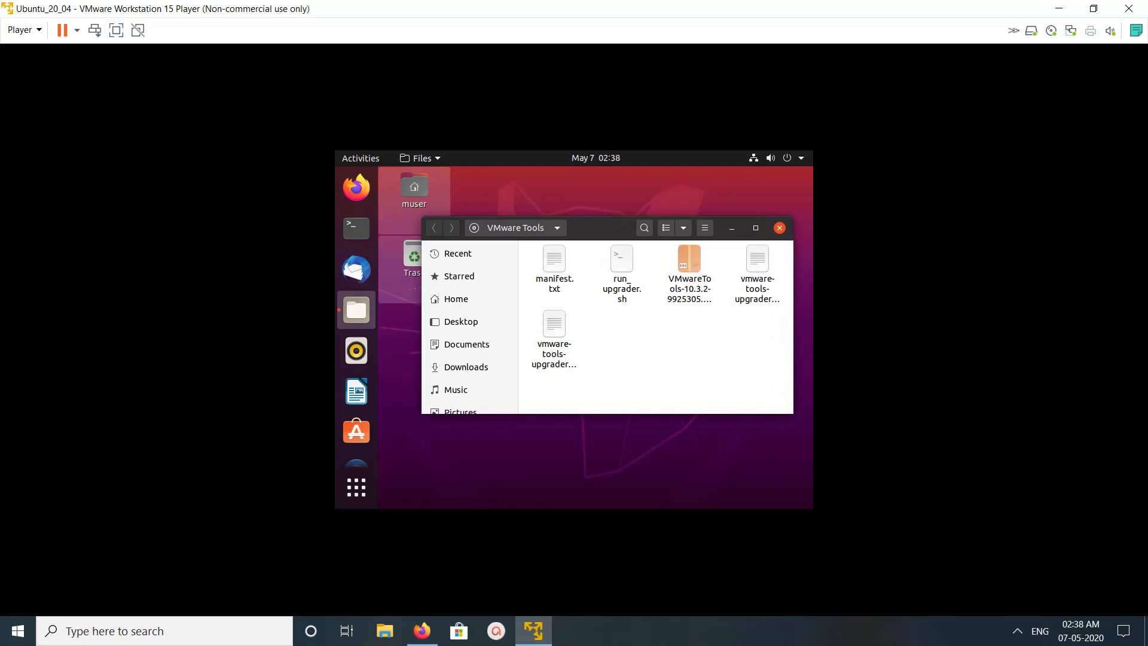
key(F10)
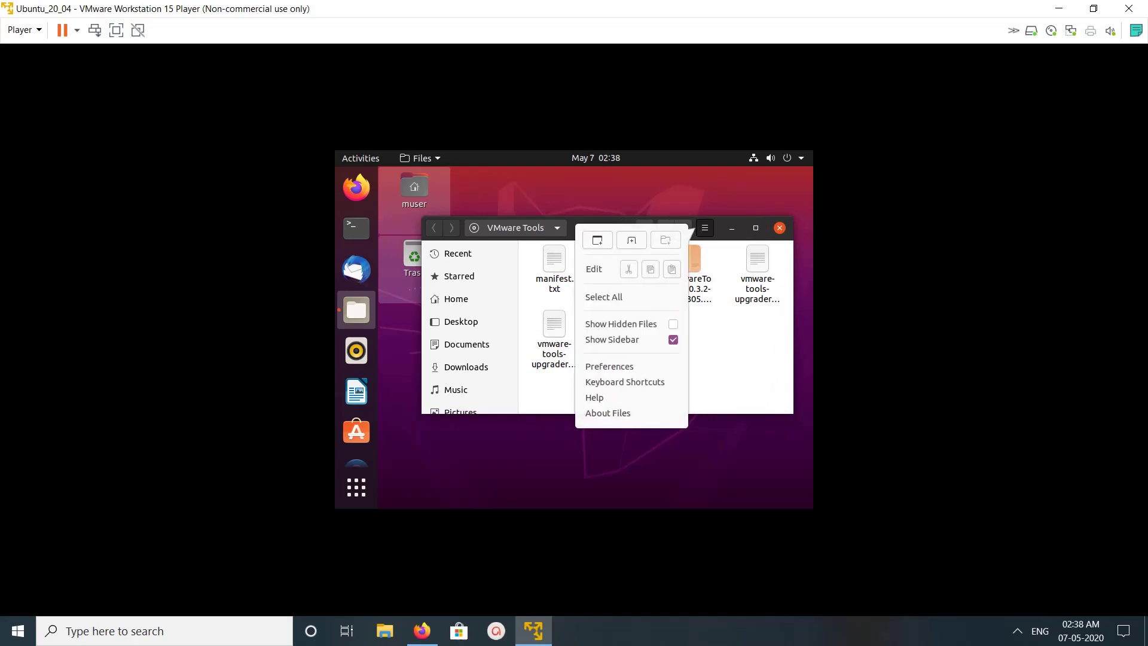
key(Escape)
key(ctrl+1)
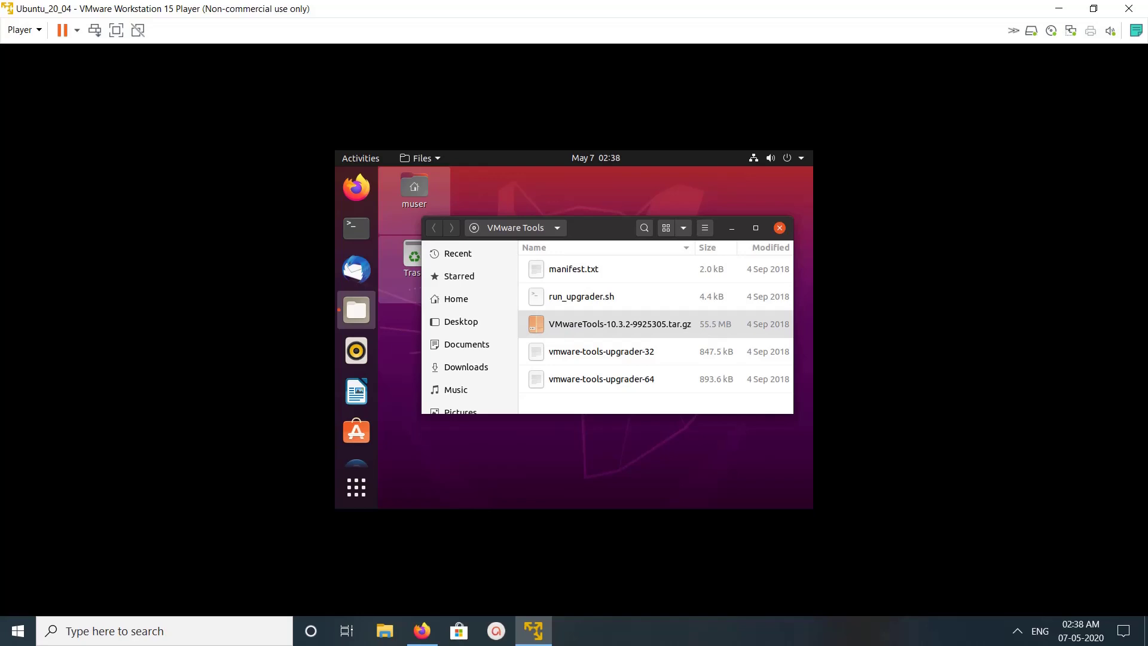
- In a new terminal, cd into the VMware Tools disc under /media and list its files
click(356, 228)
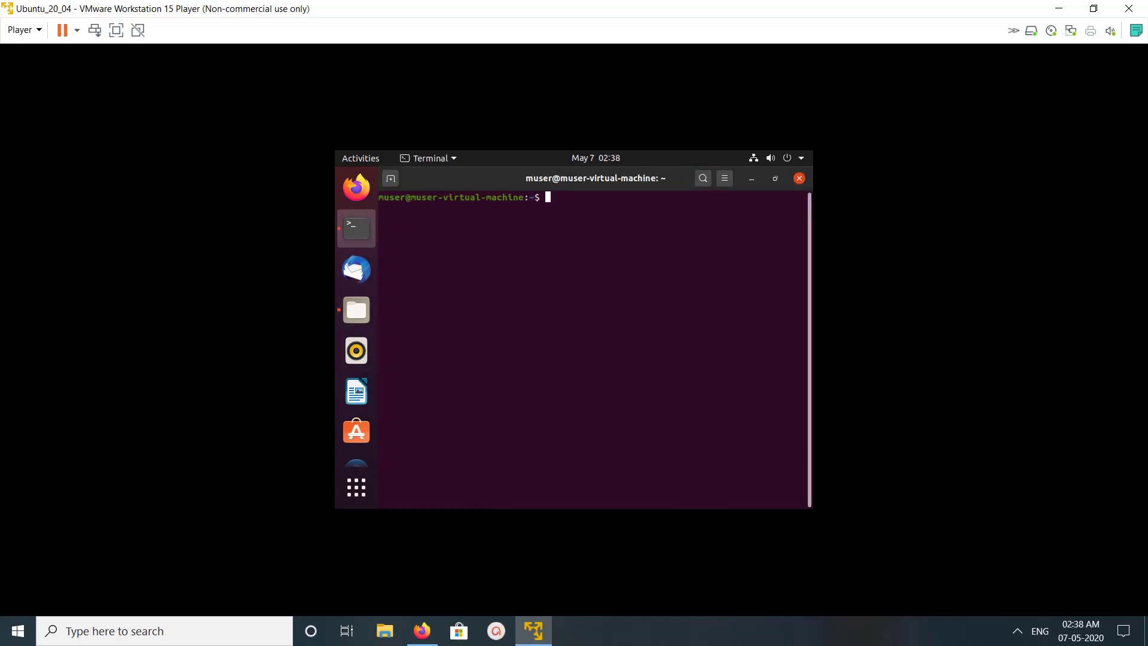
key(Return)
key(Return)
key(Return)
key(Return)
text(cd )
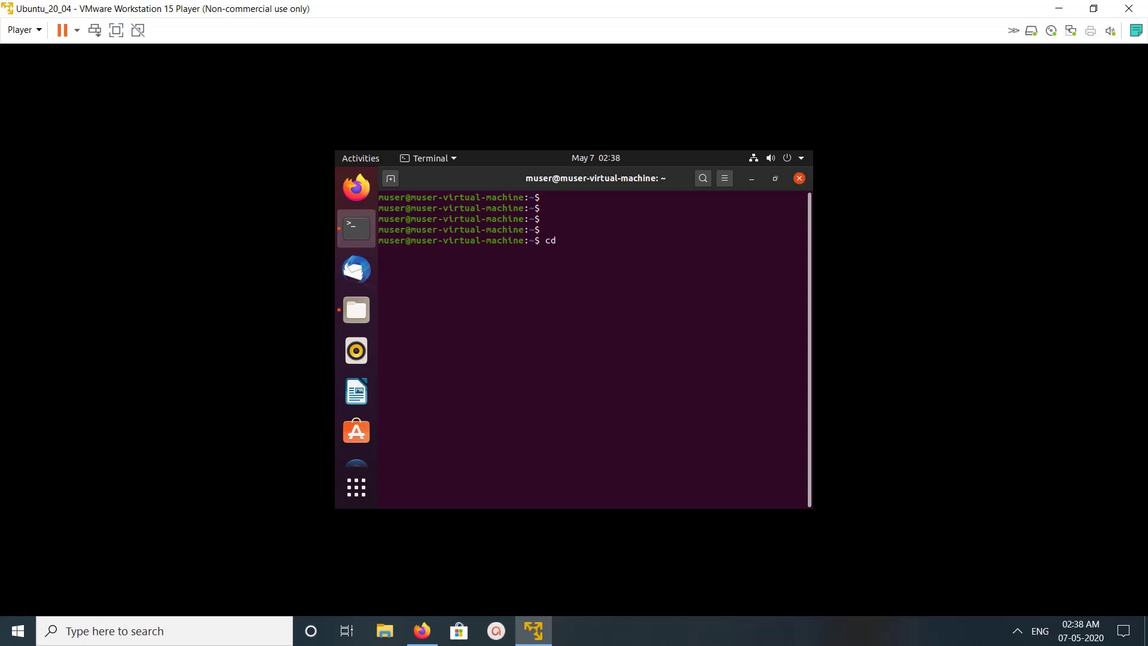
text(/me)
key(Tab)
key(Tab)
key(Tab)
key(Return)
key(Return)
key(Return)
text(ls)
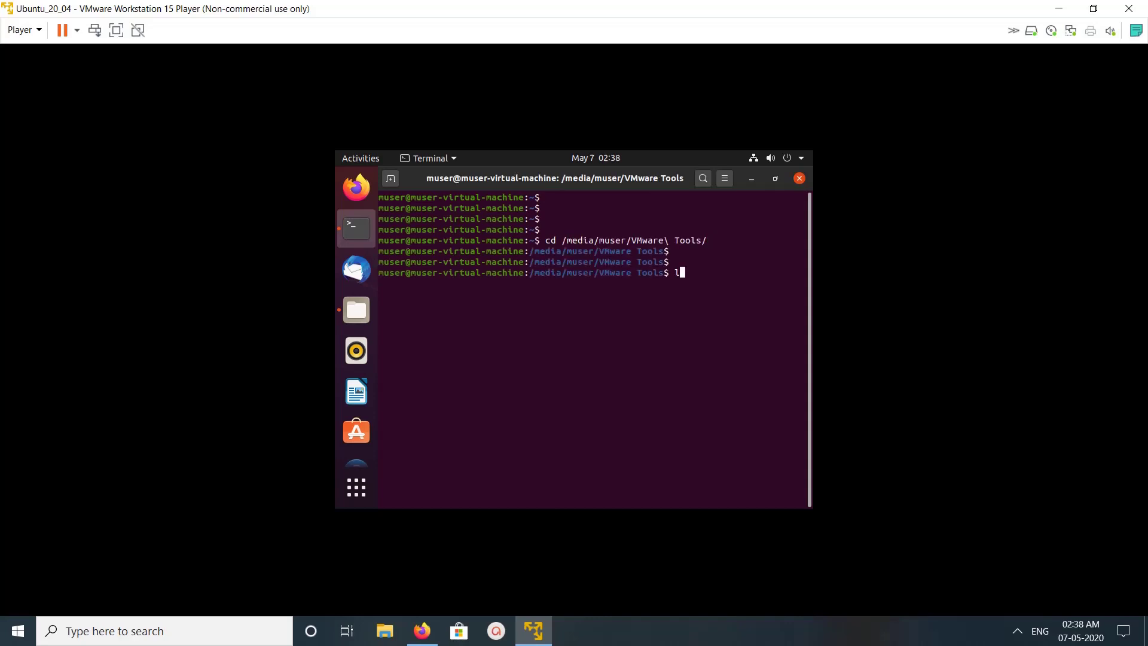
key(Return)
key(Return)
key(Return)
- Copy VMwareTools-10.3.2-9925305.tar.gz from the disc to ~/Downloads
text(c)
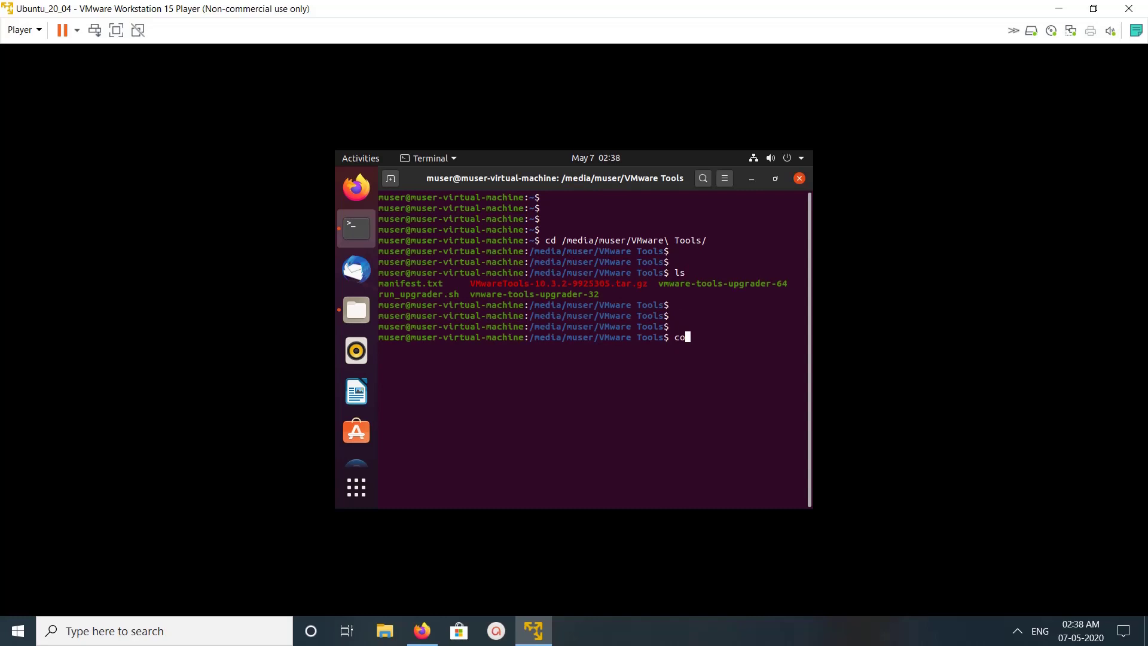
text(p Vm)
key(BackSpace)
text(M)
key(Tab)
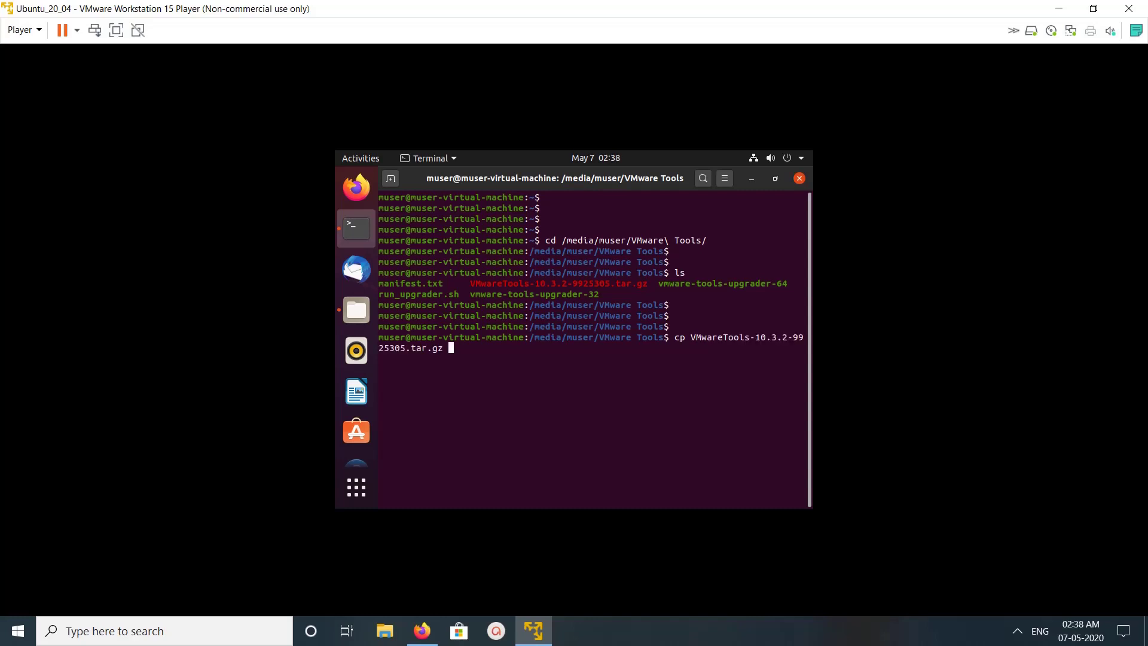
double_click(558, 284)
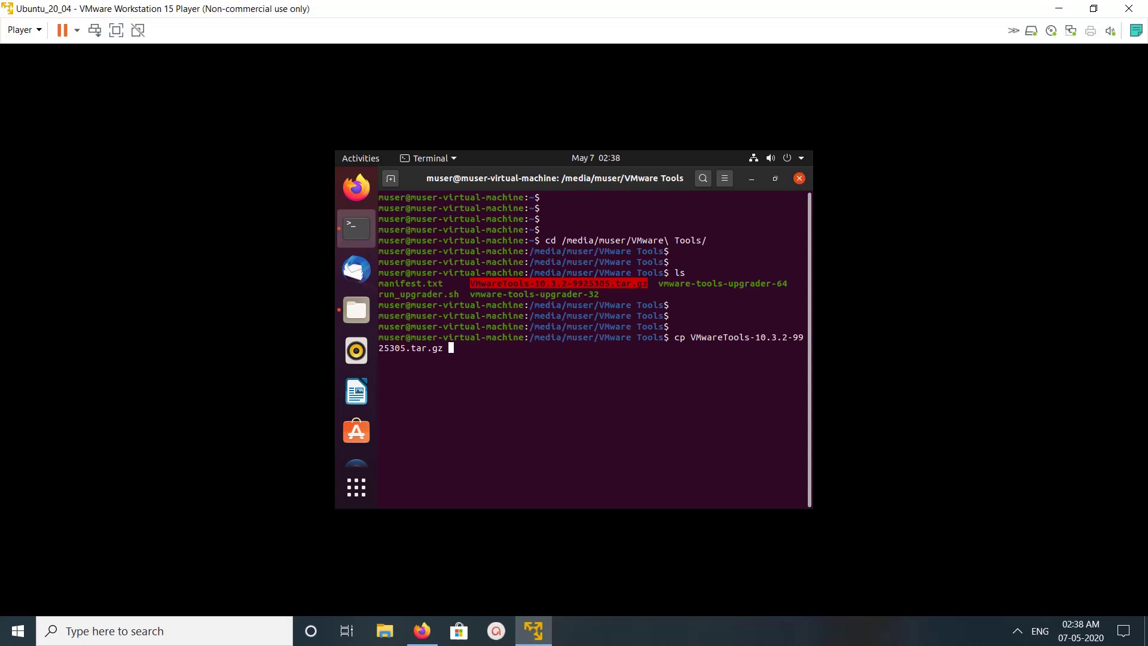
text(~/)
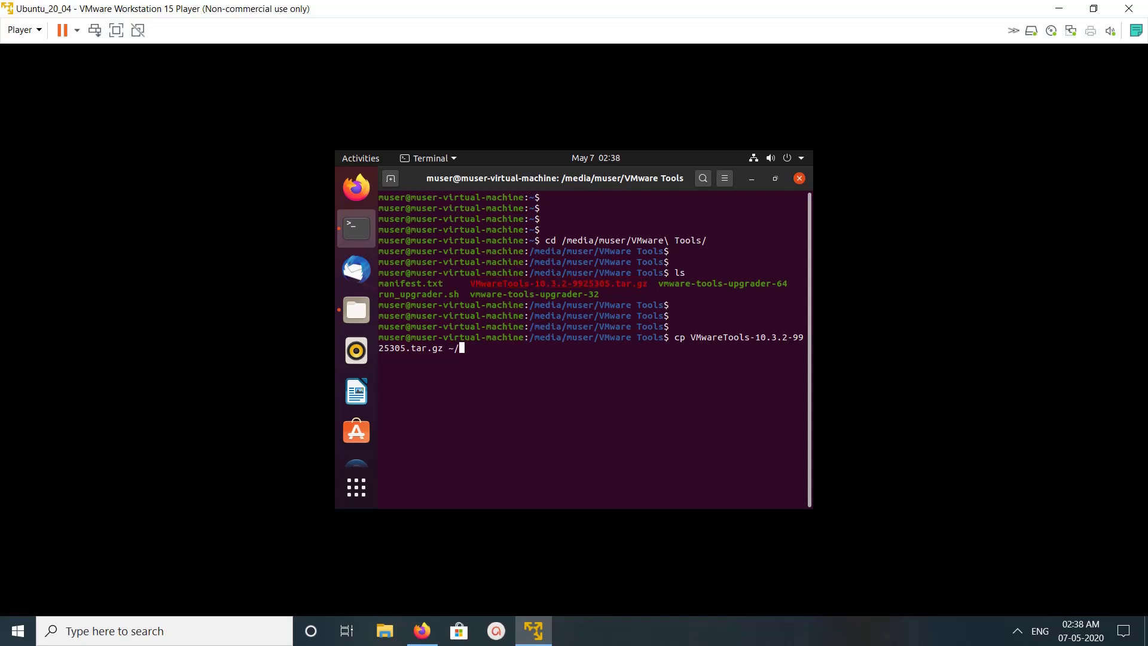
text(Dow)
key(Tab)
key(Return)
key(Return)
key(Return)
key(Return)
key(Return)
key(Return)
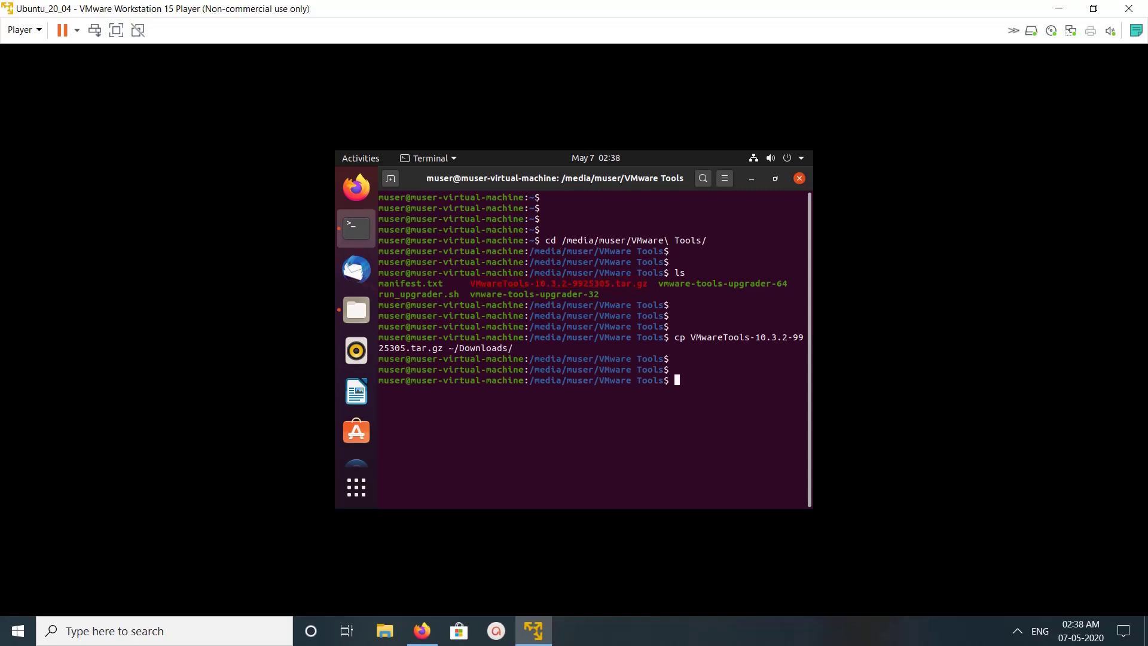
text(cd)
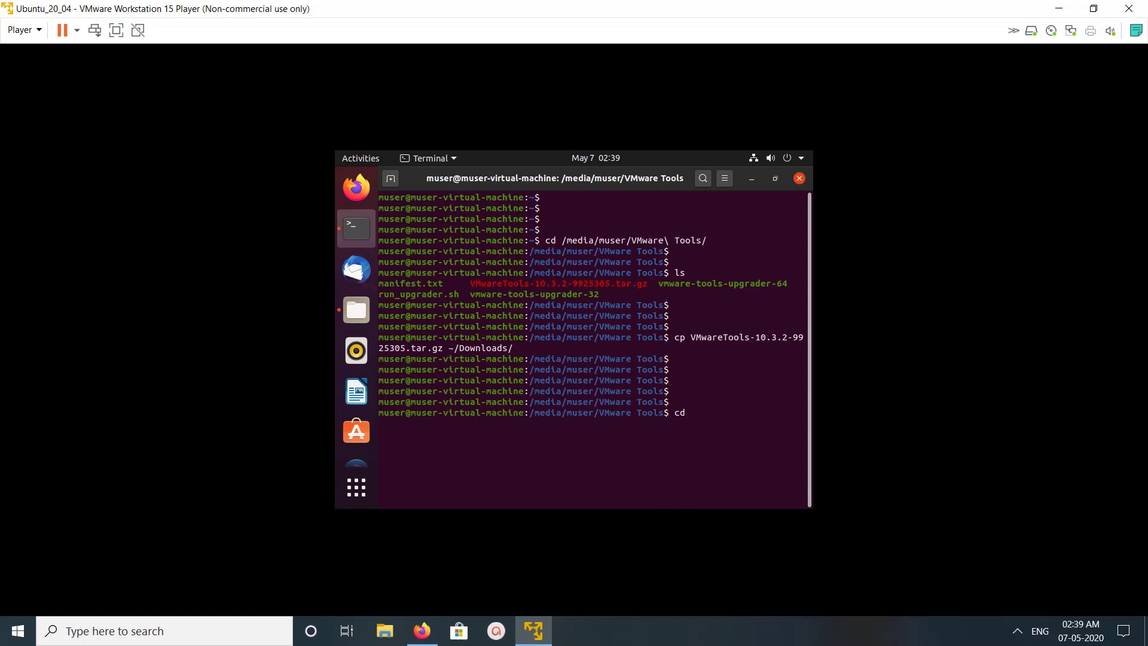
text( ~/Dow)
- In ~/Downloads, extract VMwareTools-10.3.2-9925305.tar.gz with tar -xzf
key(Tab)
key(Return)
key(Return)
key(Return)
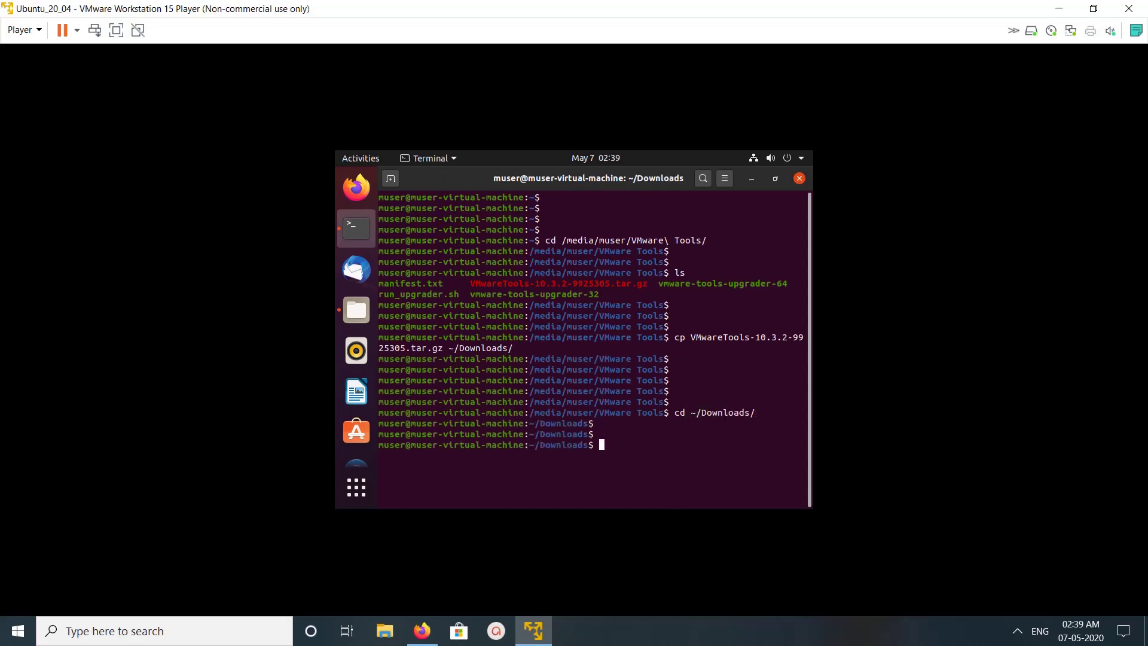
key(Return)
text(ls)
key(Return)
key(Return)
key(Return)
key(Return)
key(Return)
key(Return)
text(ta)
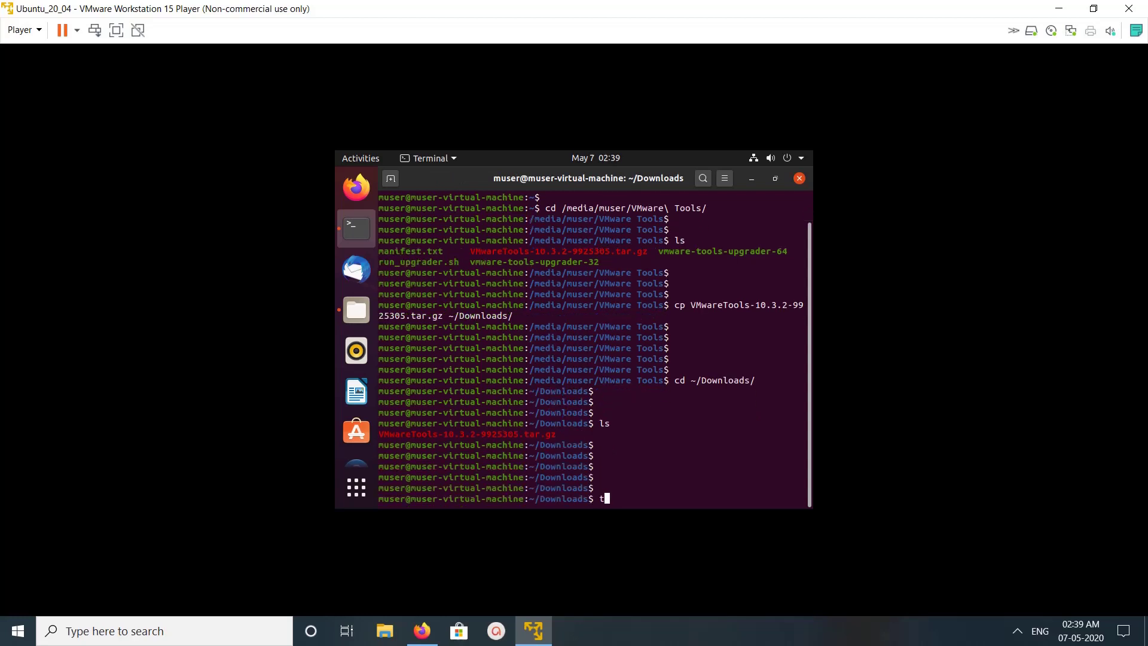
text(r -xzf VMwareTools-10.3.2-9925305.tar.gz)
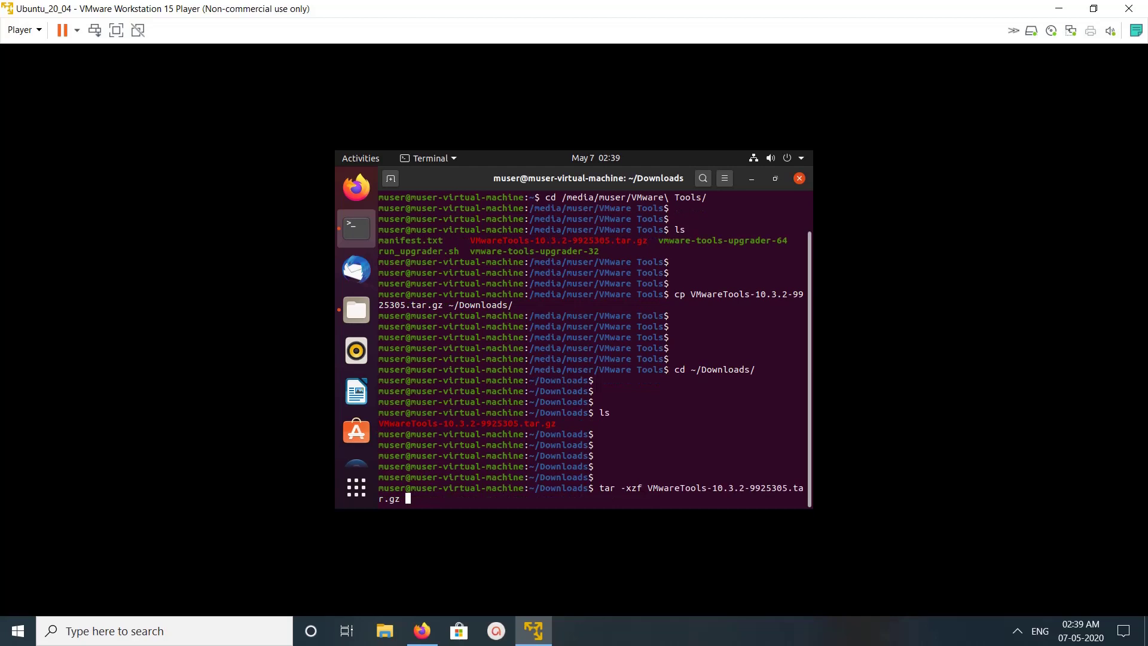
key(Return)
key(Return)
key(Return)
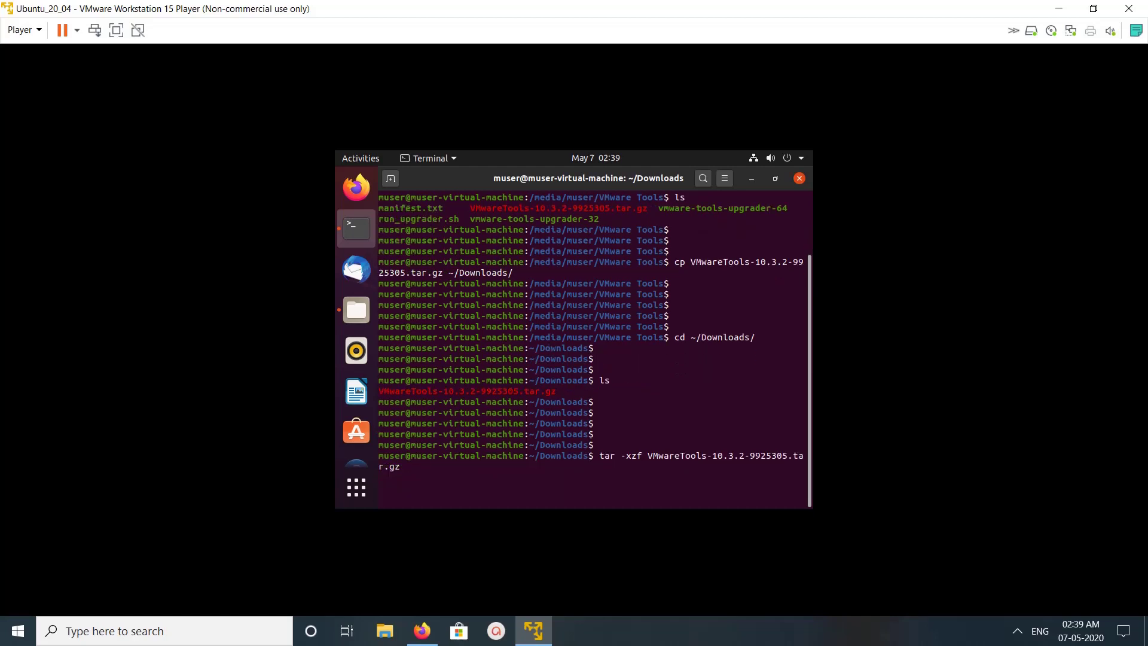
- Change into the extracted vmware-tools-distrib folder and list its installer files
key(Return)
key(Return)
text(l)
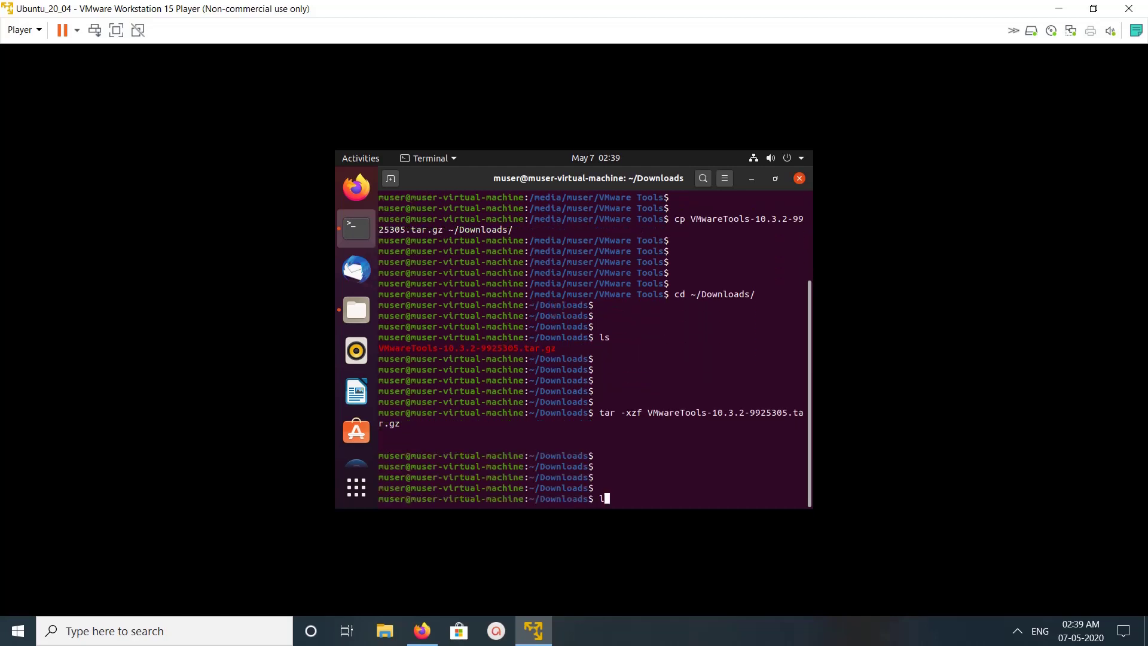
text(s)
key(Return)
key(Return)
key(Return)
key(Return)
key(Return)
text(cd v)
key(Tab)
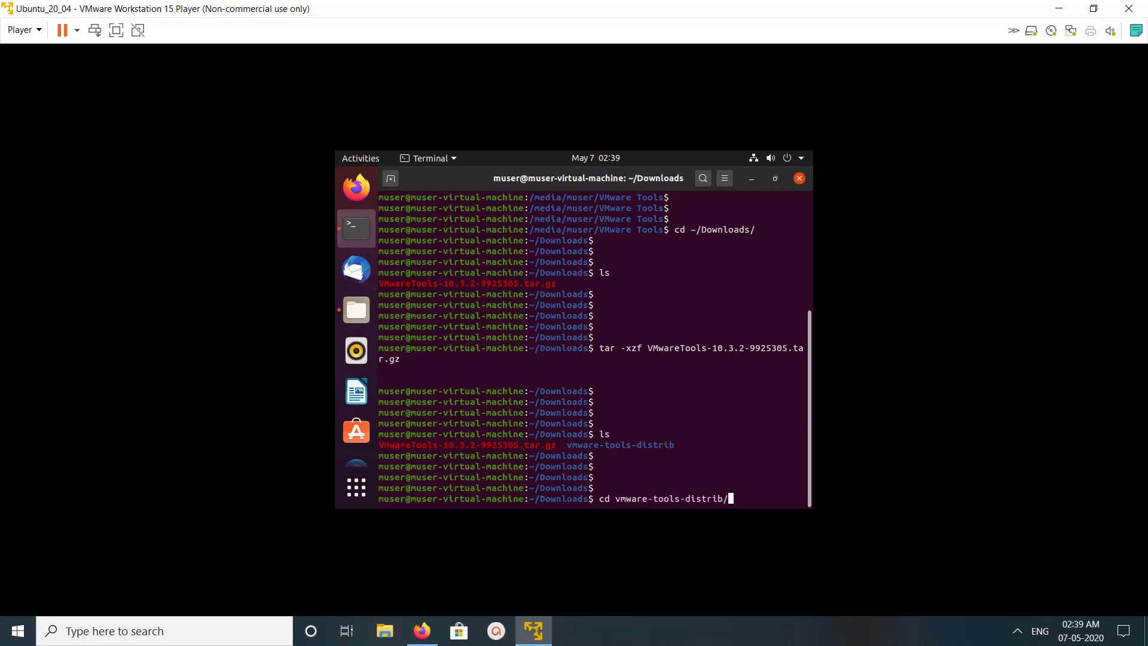
key(Return)
key(Return)
key(Return)
text(ls)
key(Return)
key(Return)
key(Return)
key(Return)
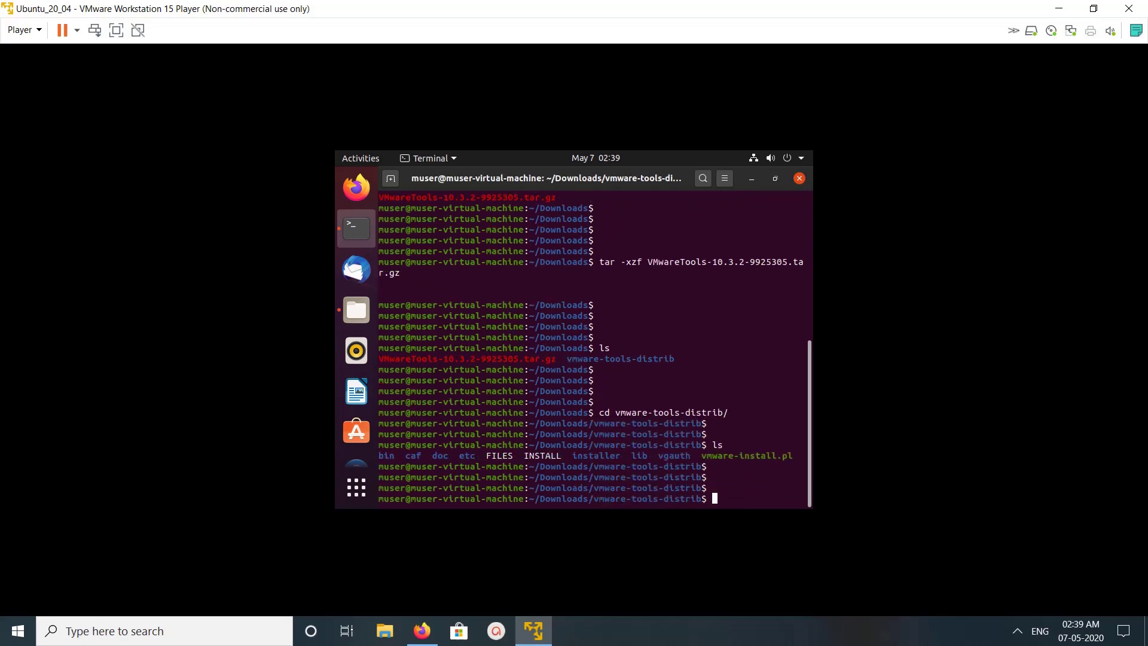
key(Return)
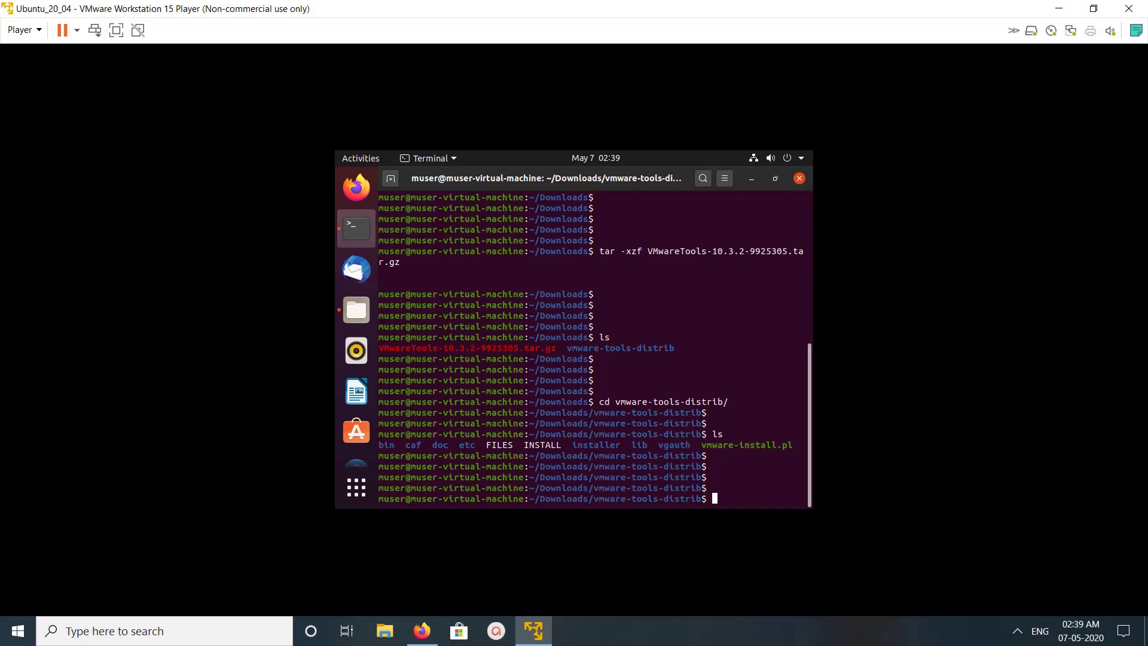
- Run ./vmware-install.pl without sudo, which aborts asking for super user rights
text(./vm)
key(Tab)
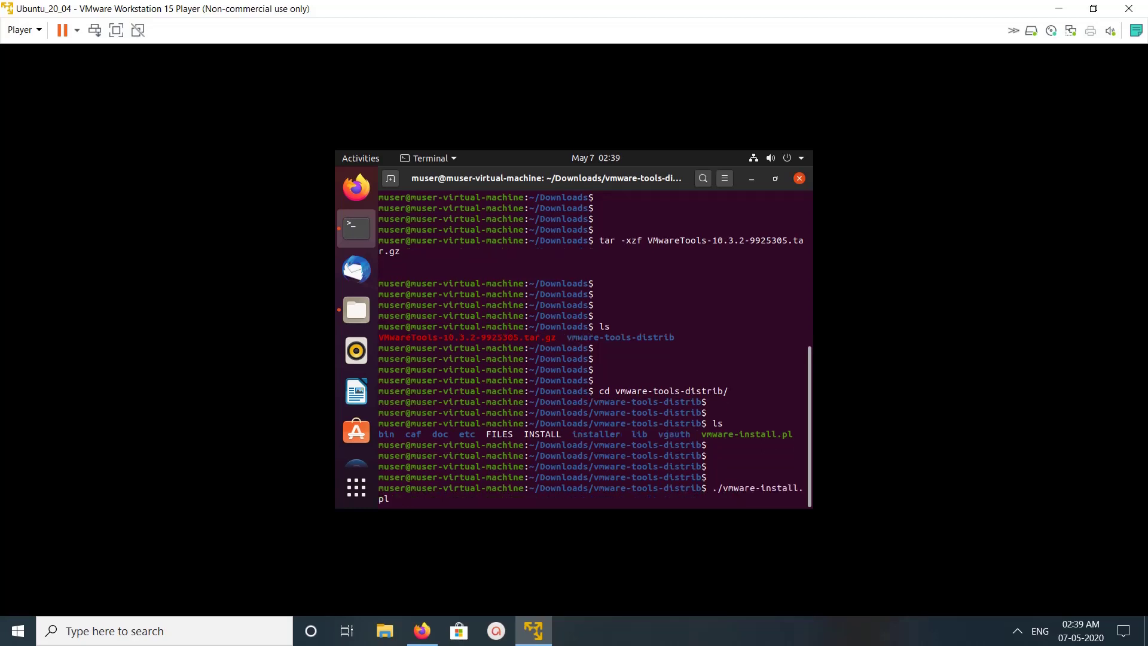
key(Return)
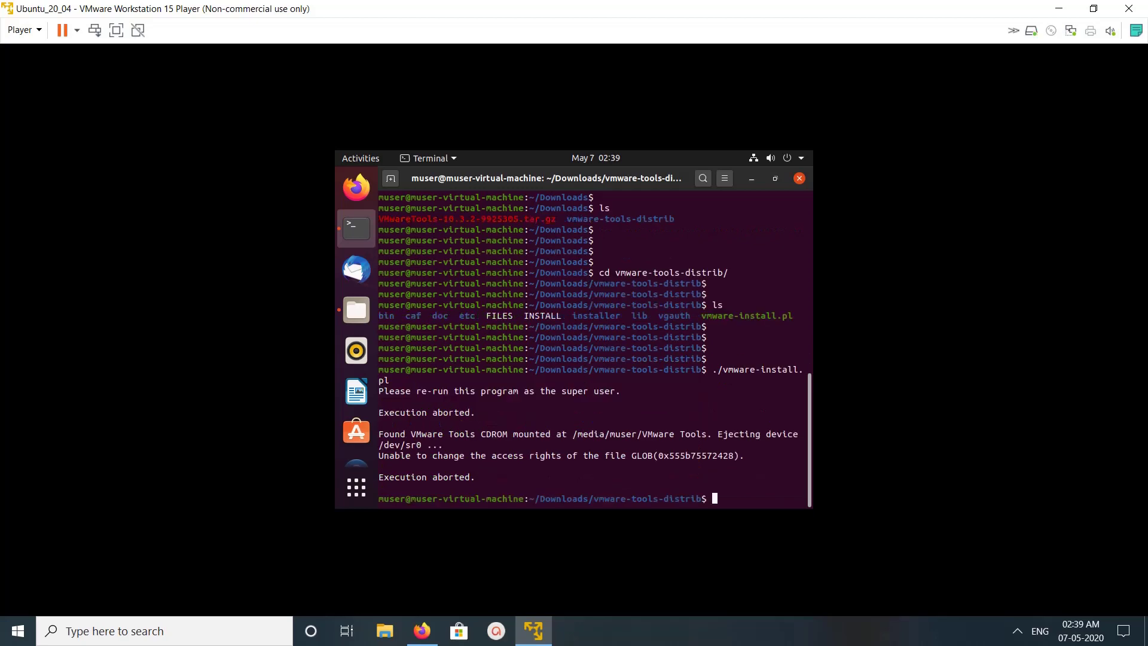
key(Return)
key(Return)
key(Return)
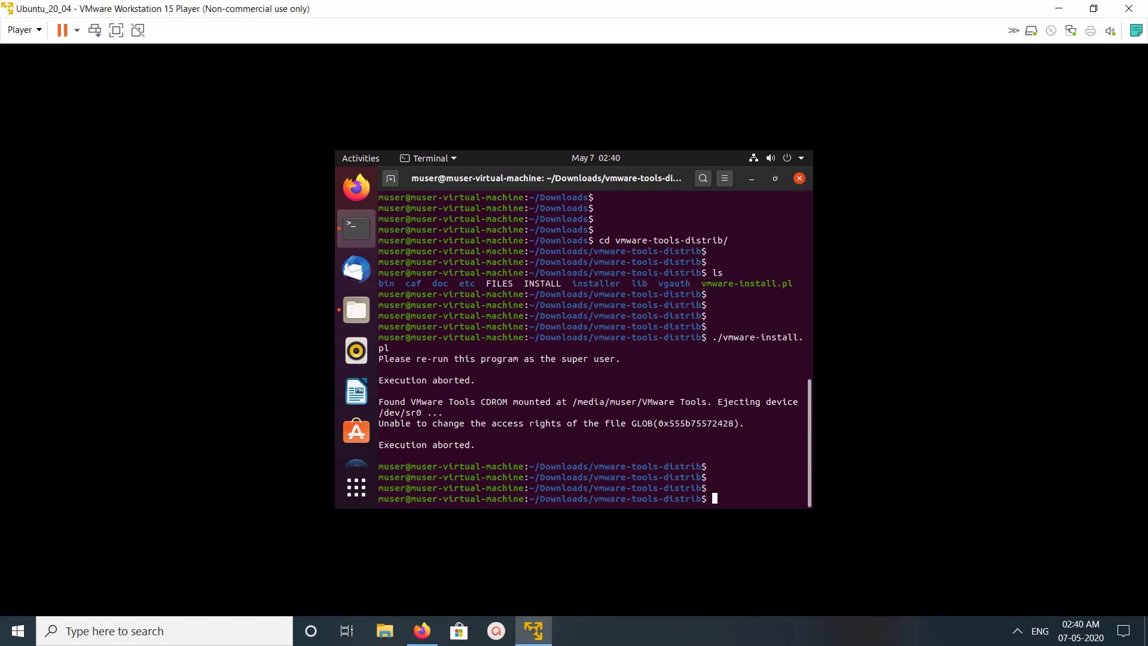
- Rerun the installer with sudo, enter the account password and answer yes to proceed
key(Return)
key(Return)
key(Up)
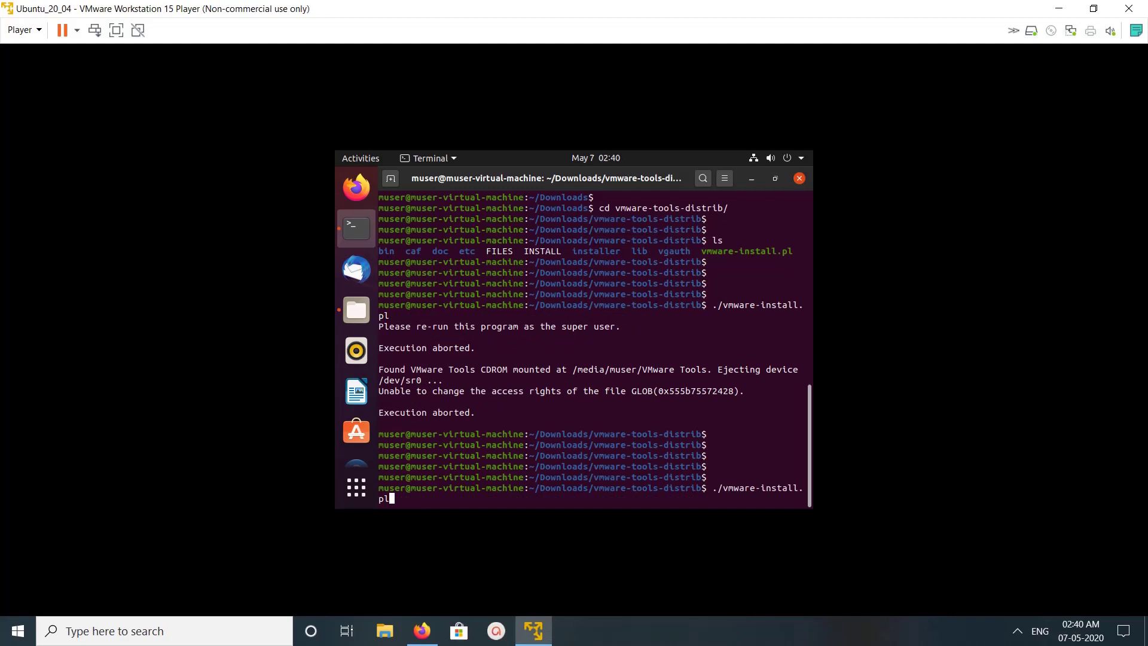
key(Left)
key(Left)
key(Left)
key(Left)
key(Left)
key(Left)
key(Left)
key(Left)
key(Left)
key(Left)
key(Left)
key(Left)
key(Left)
key(Left)
key(Left)
key(Left)
key(Left)
key(Left)
key(Left)
text(sudo)
key(Return)
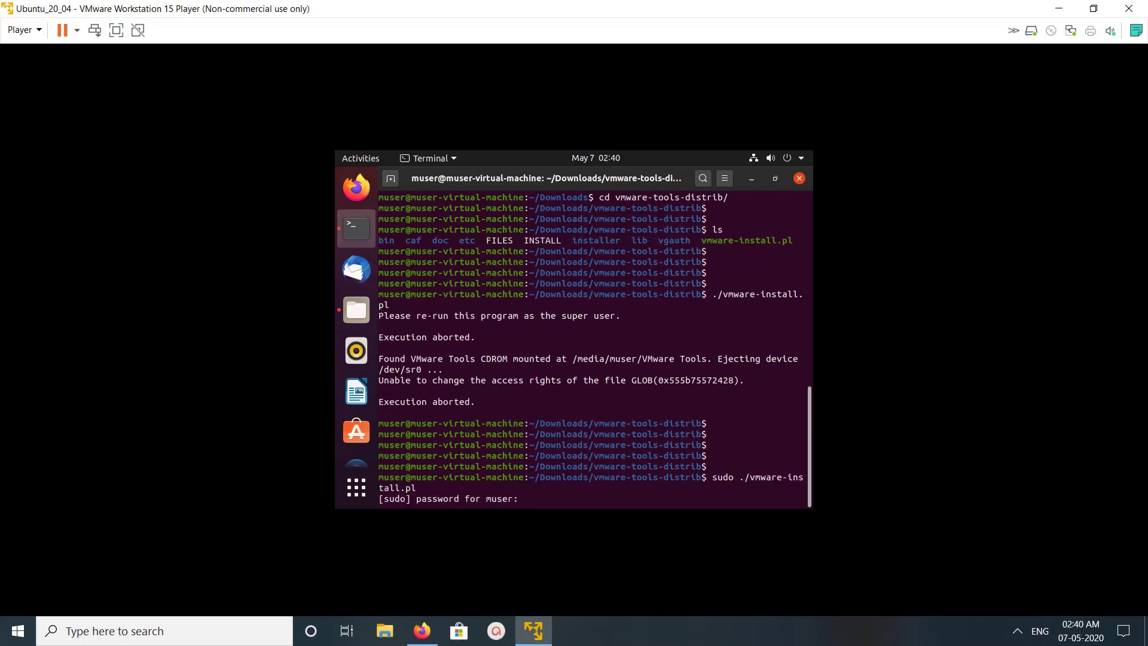
key(Return)
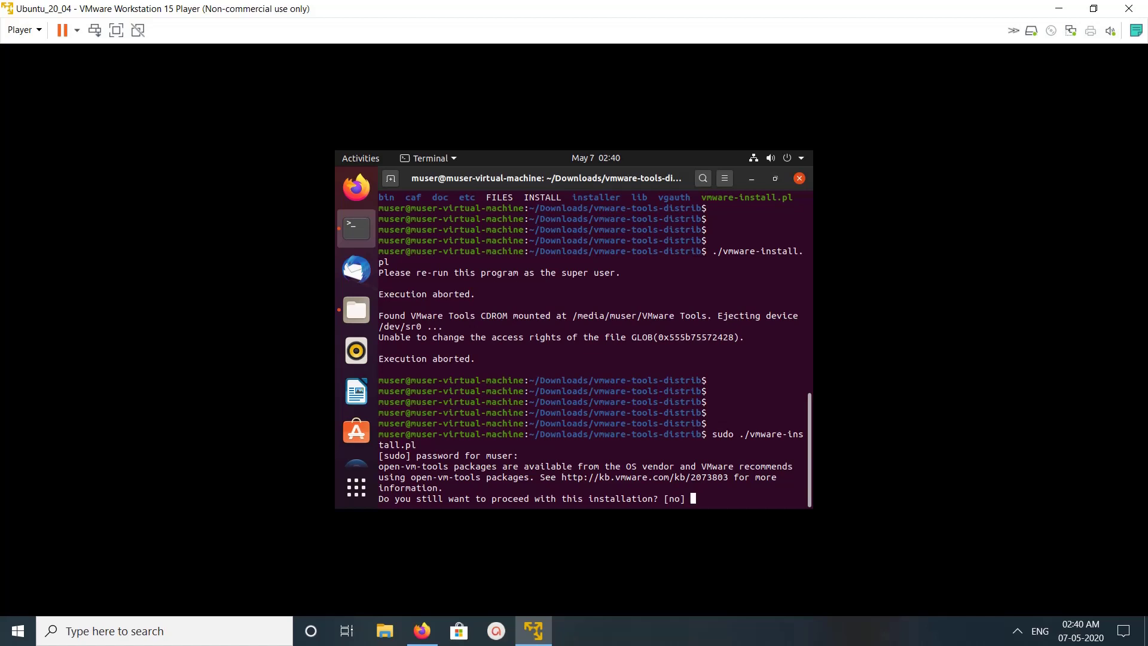
text(yes)
key(Return)
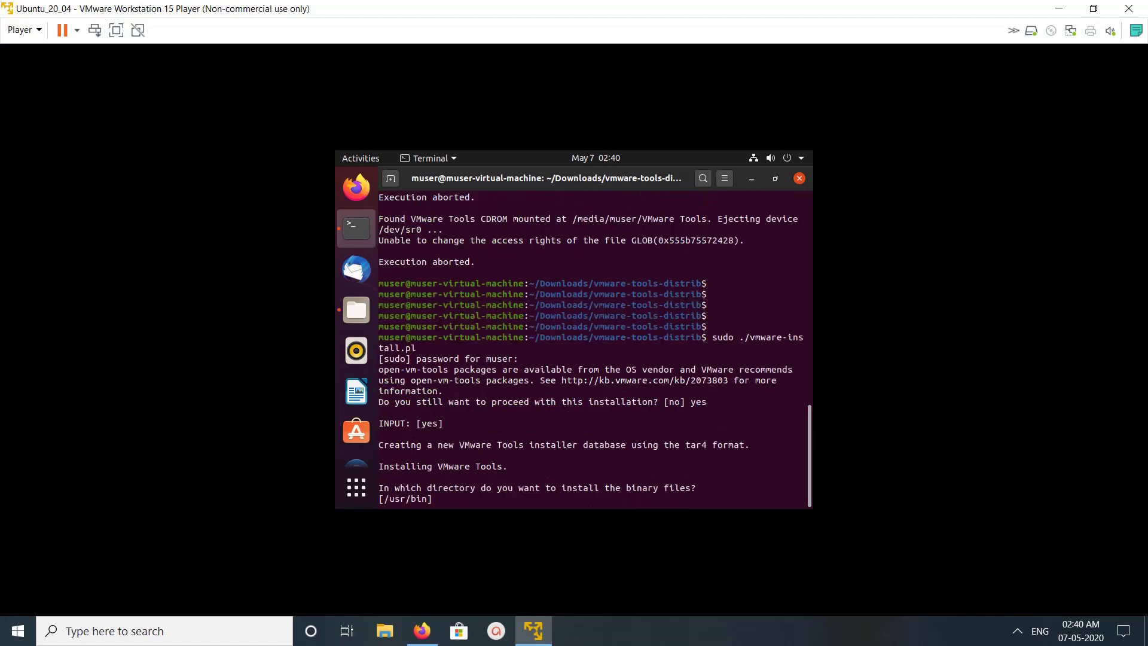
- Accept default directories (/usr/bin, /etc, /etc/init.d, /usr/sbin, /usr/lib/vmware-tools) and confirm creating missing ones
key(Return)
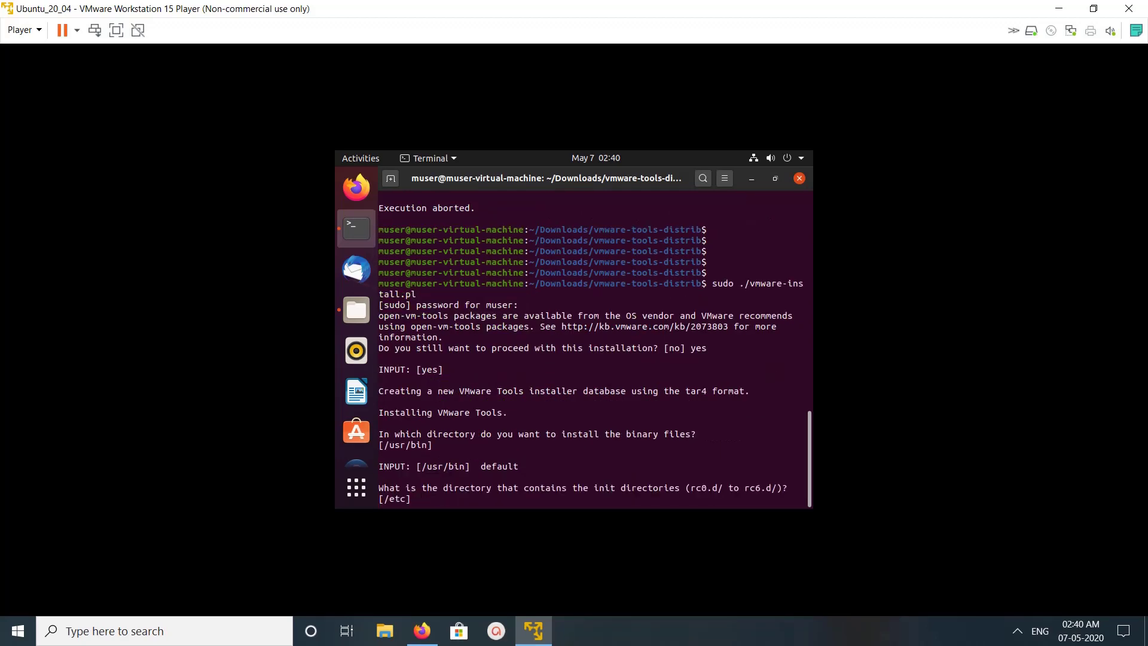
key(Return)
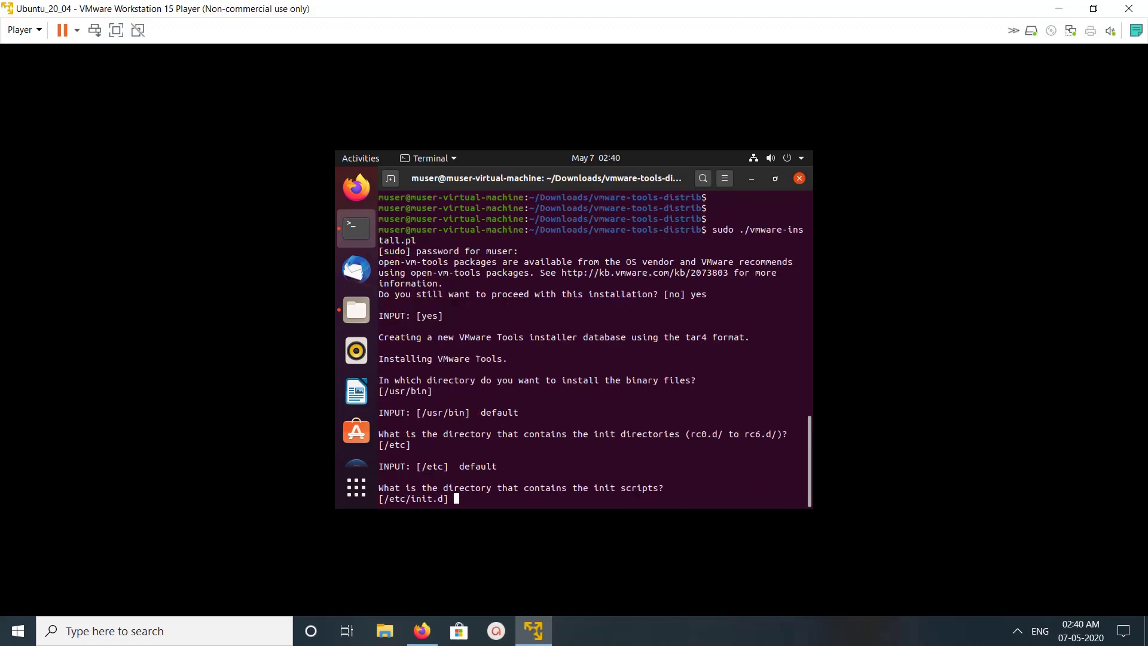
key(Return)
key(Return)
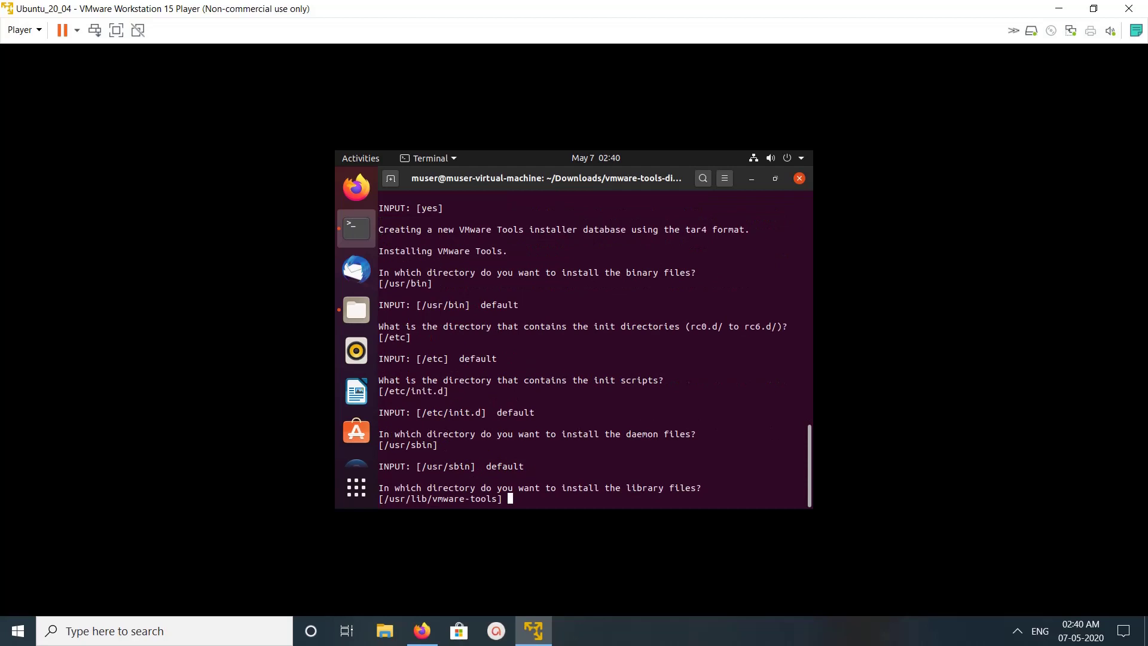
key(Return)
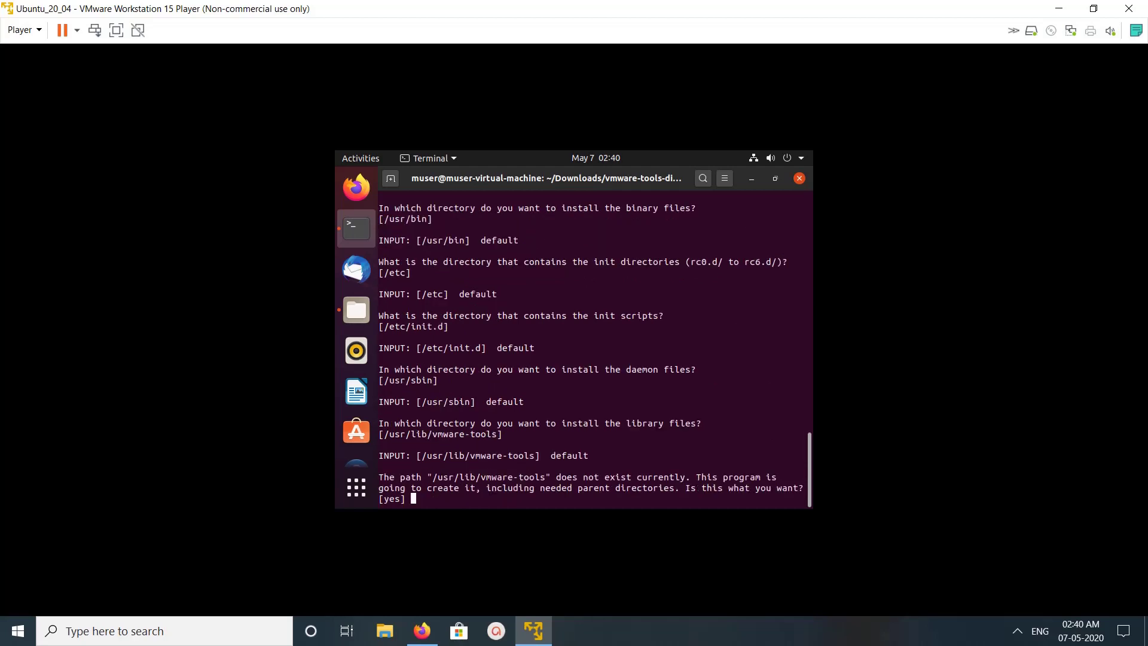
key(Return)
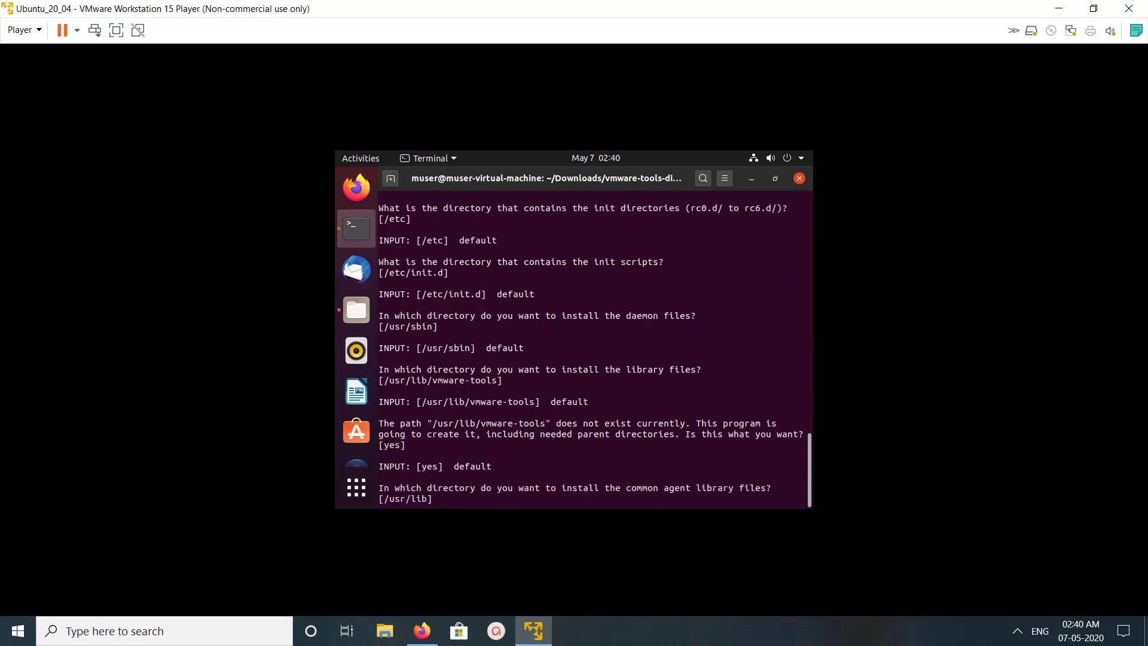
key(Return)
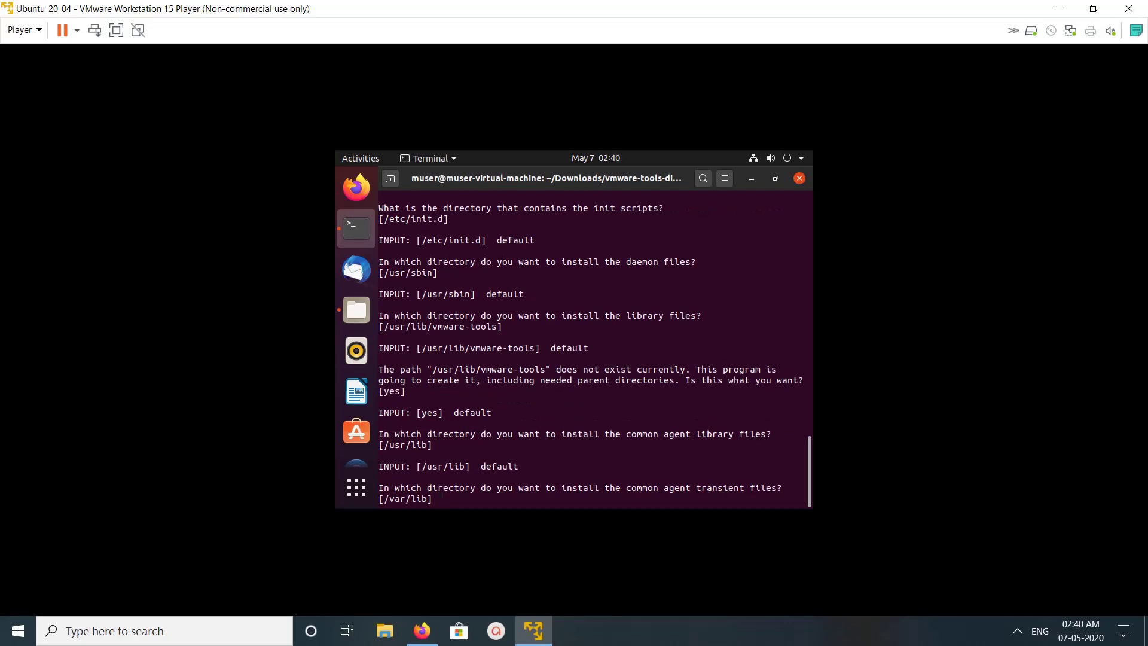
key(Return)
key(Return)
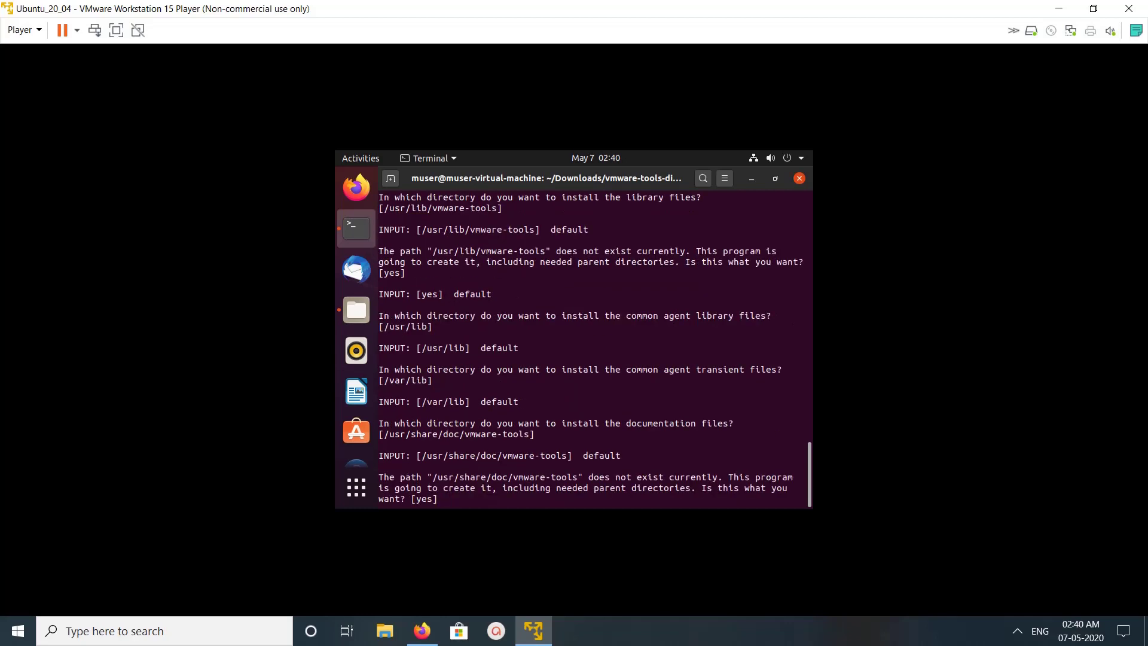
key(Return)
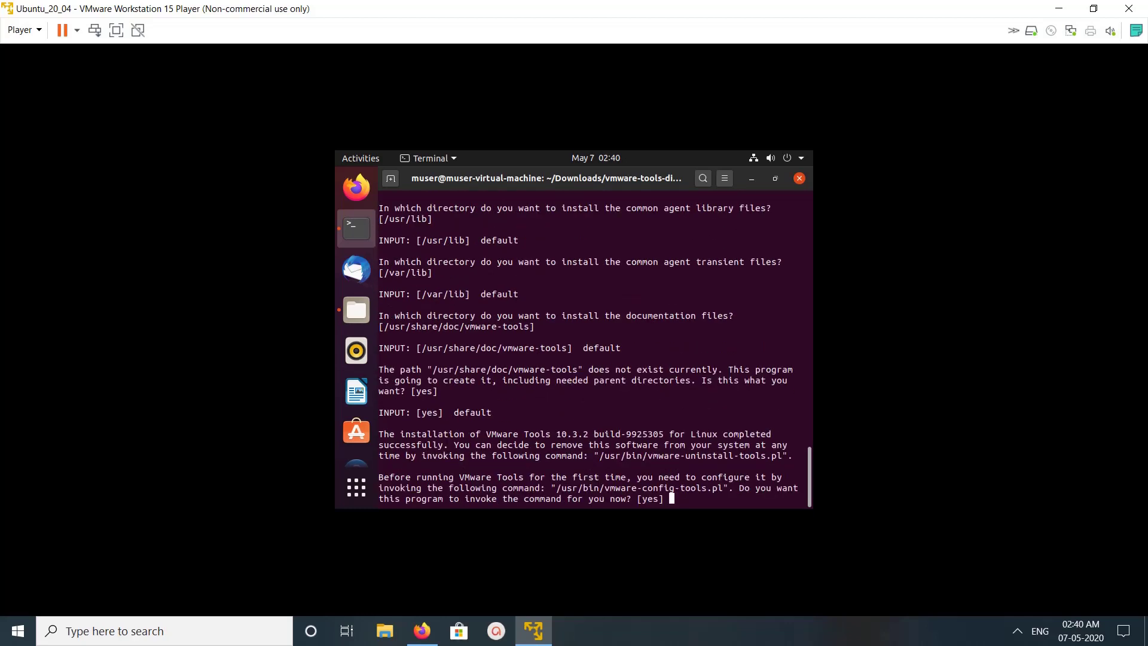
key(Return)
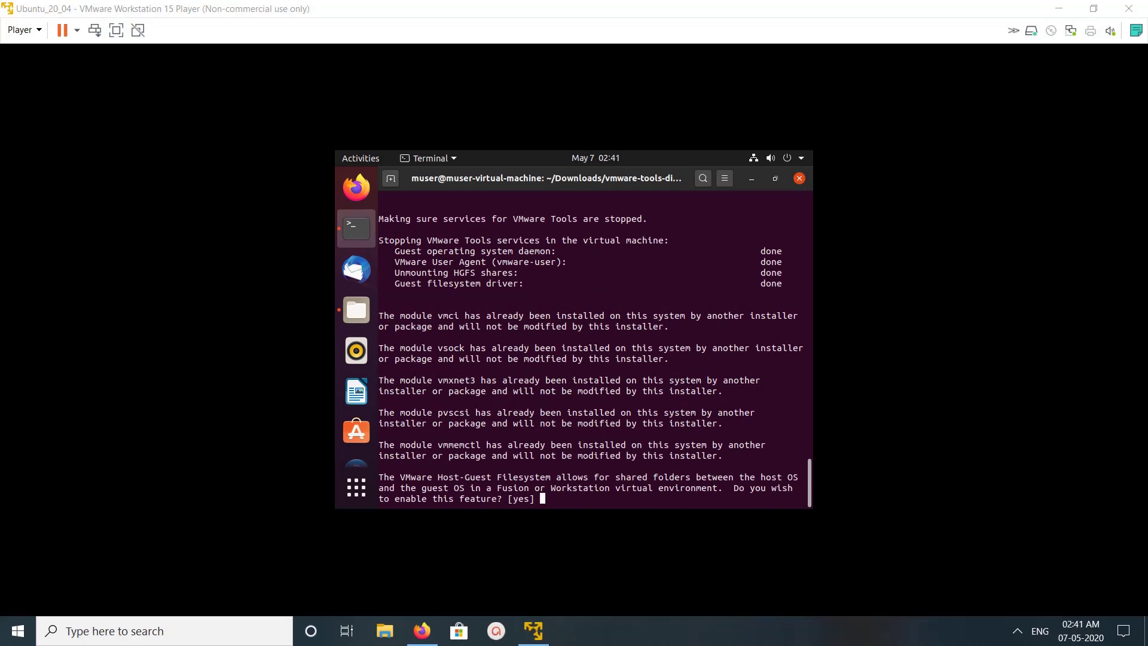
- Accept defaults for shared folders, drag-and-copy, kernel modules, guest authentication and Common Agent
key(alt+Tab)
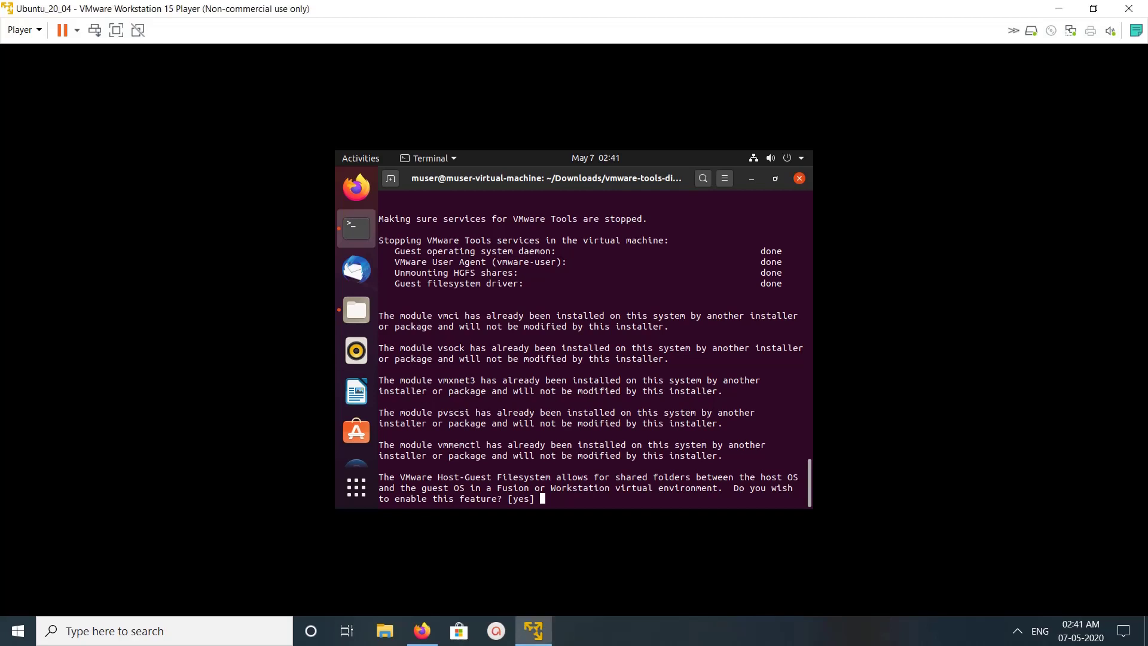
key(Return)
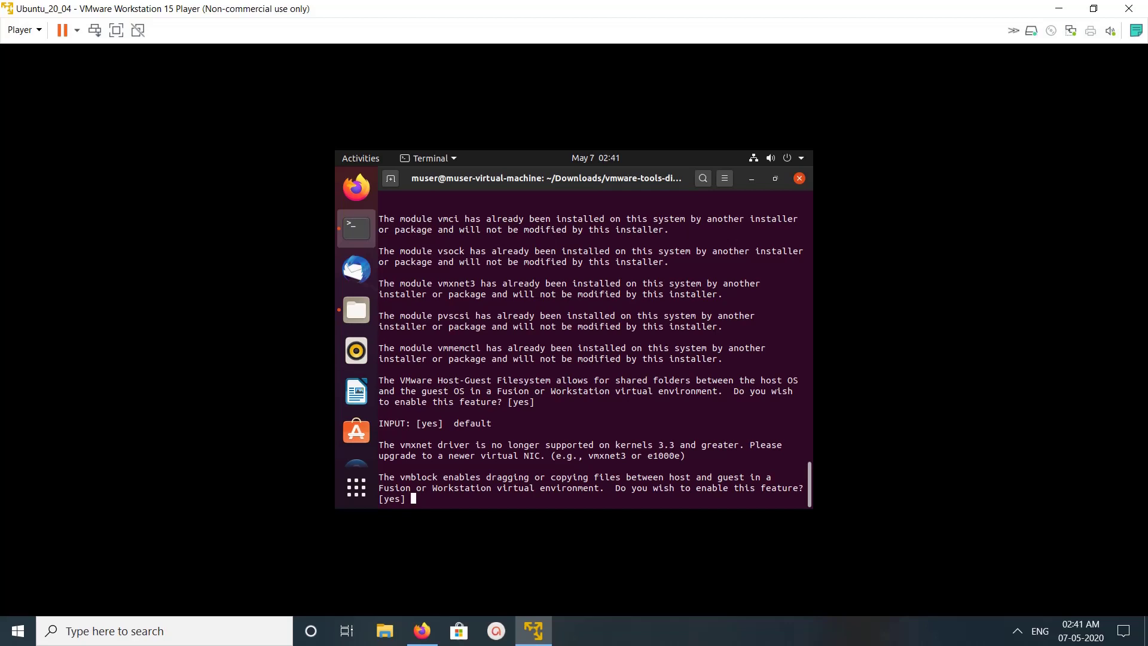
key(Return)
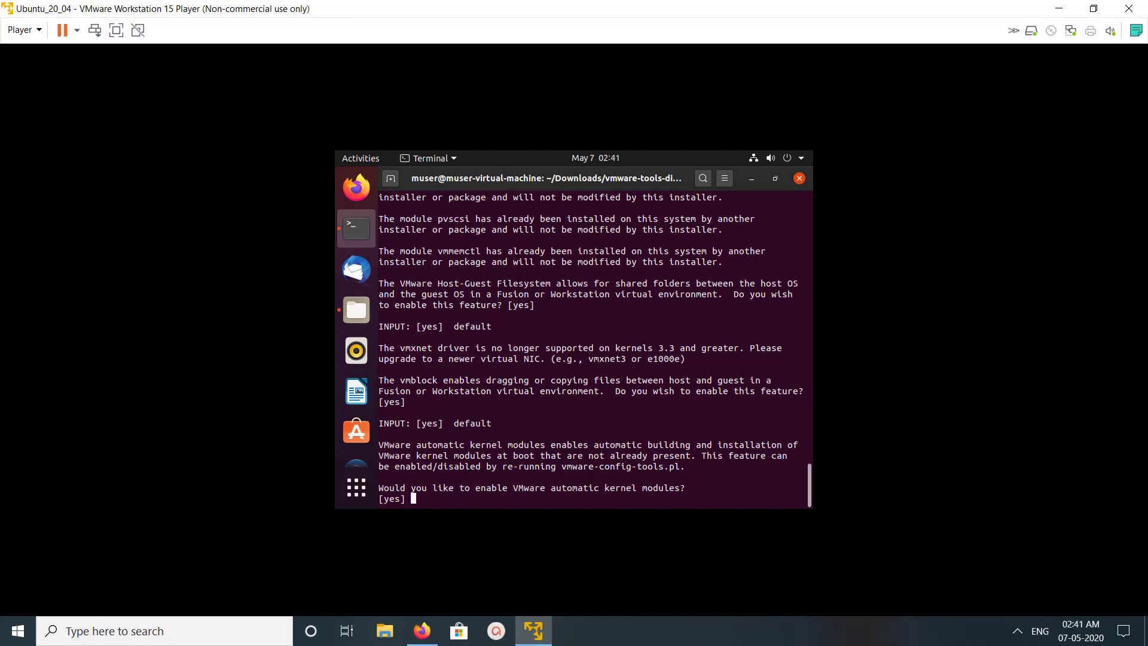
key(Return)
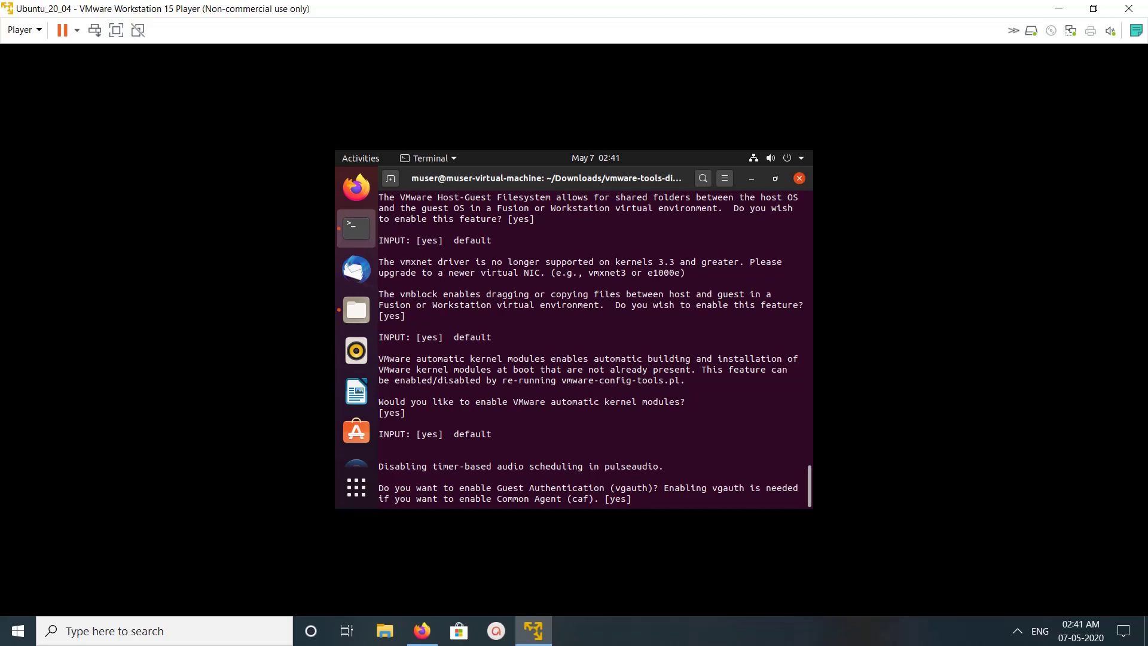
key(Return)
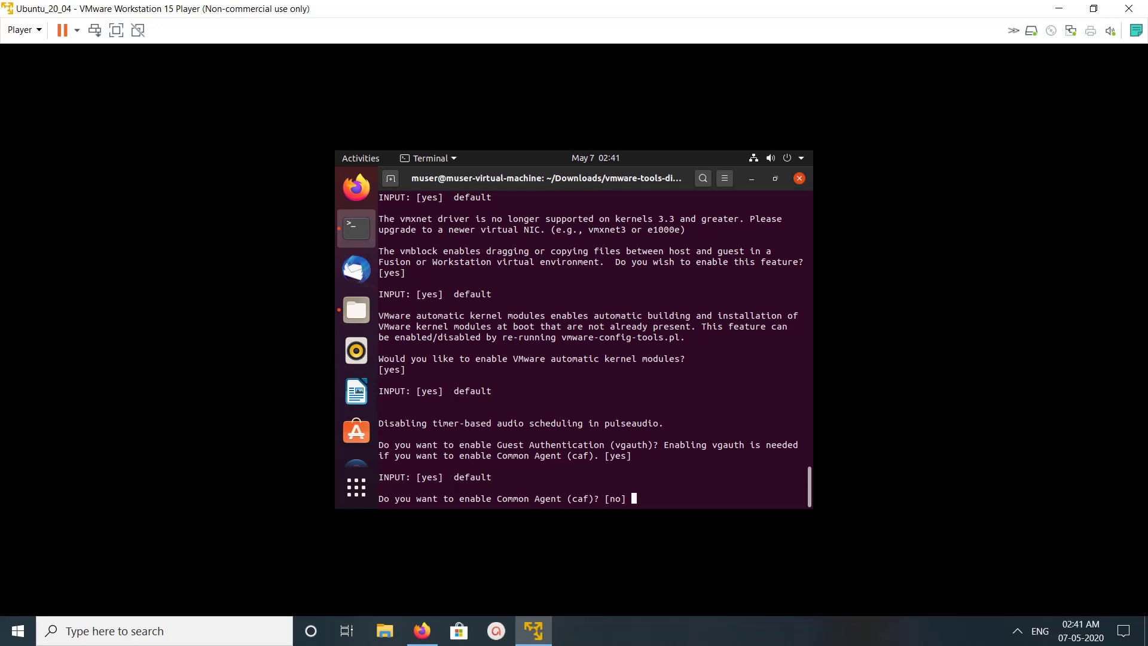
key(Return)
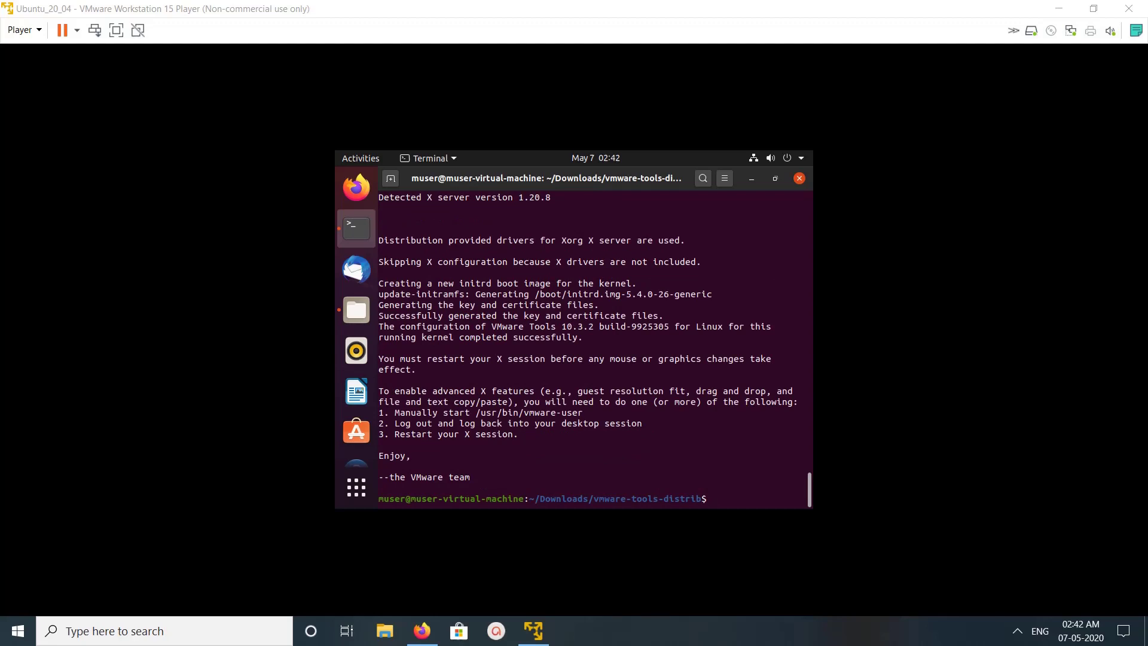
- Dismiss the Player > Manage menu without choosing anything, then close the guest's terminal window
key(Return)
key(Return)
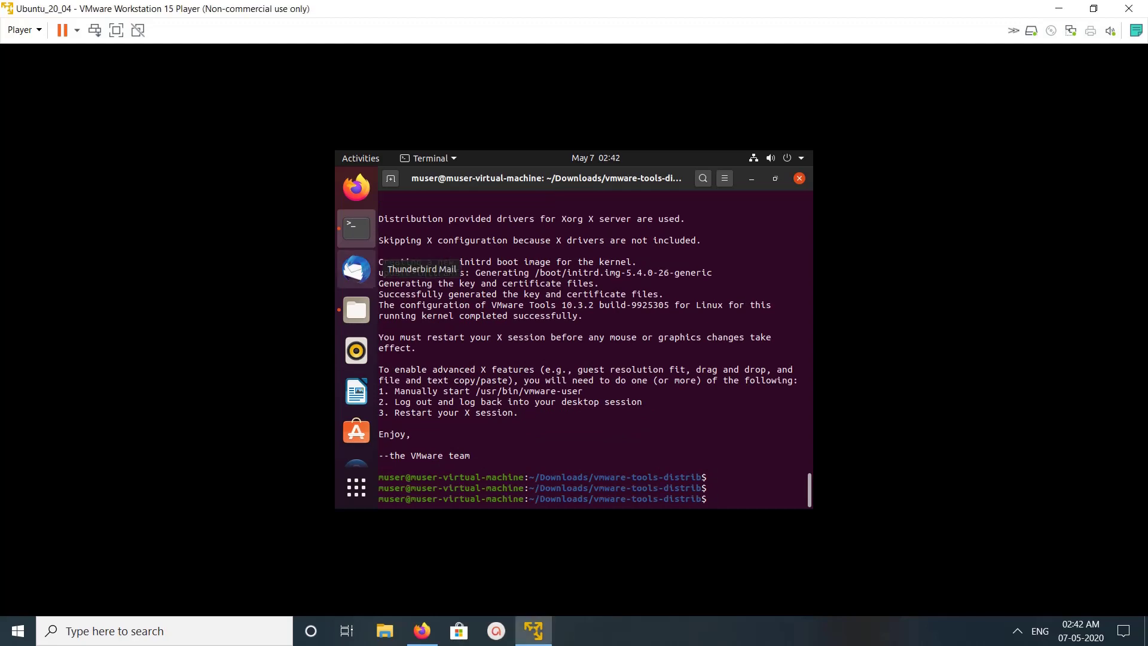
click(24, 30)
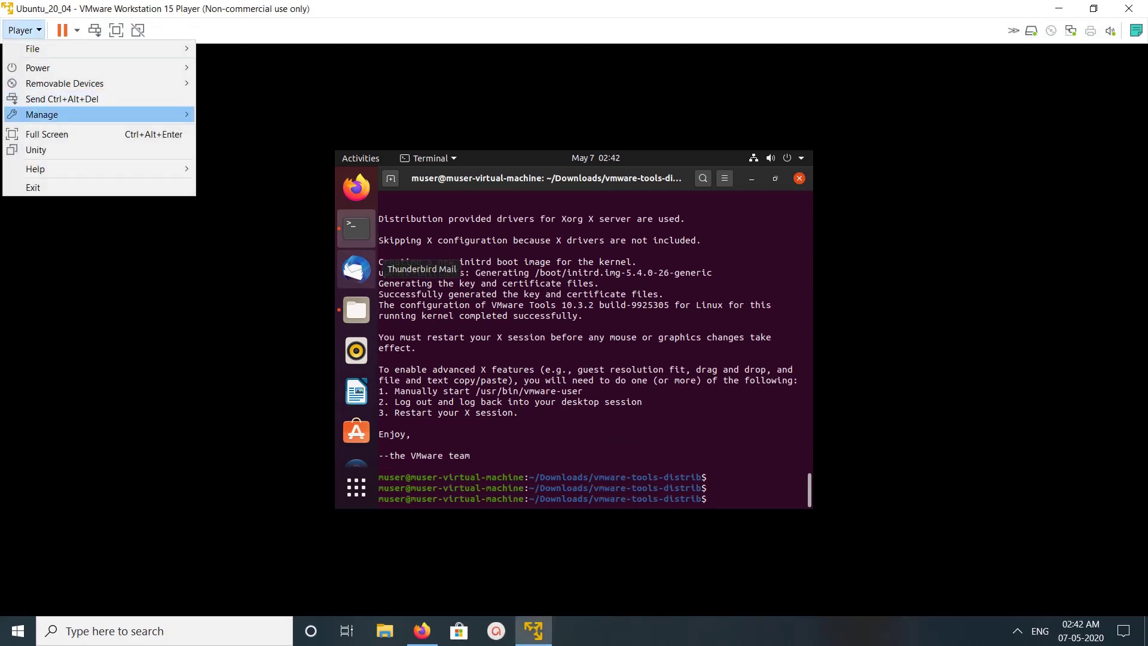
mouse_move(42, 114)
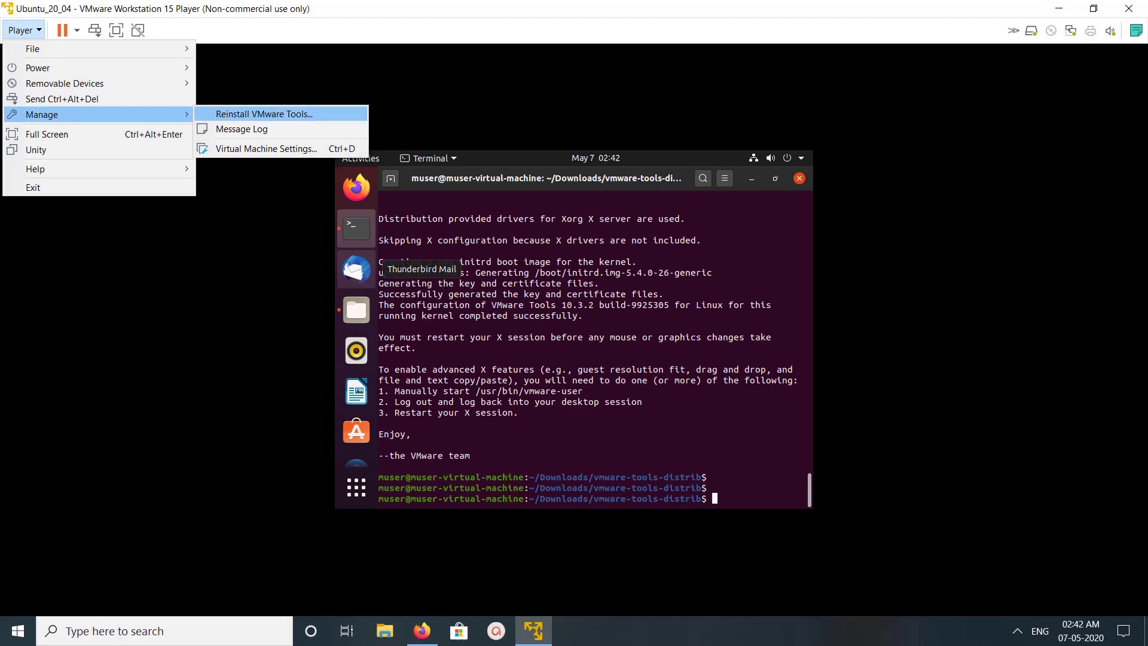
click(264, 114)
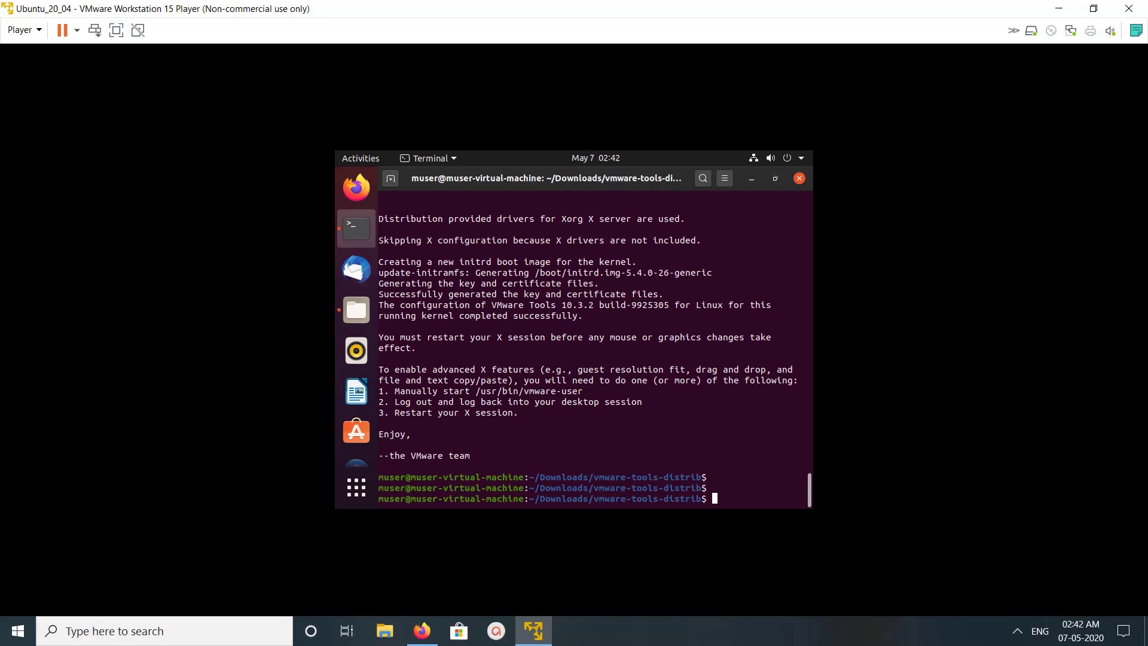
click(800, 178)
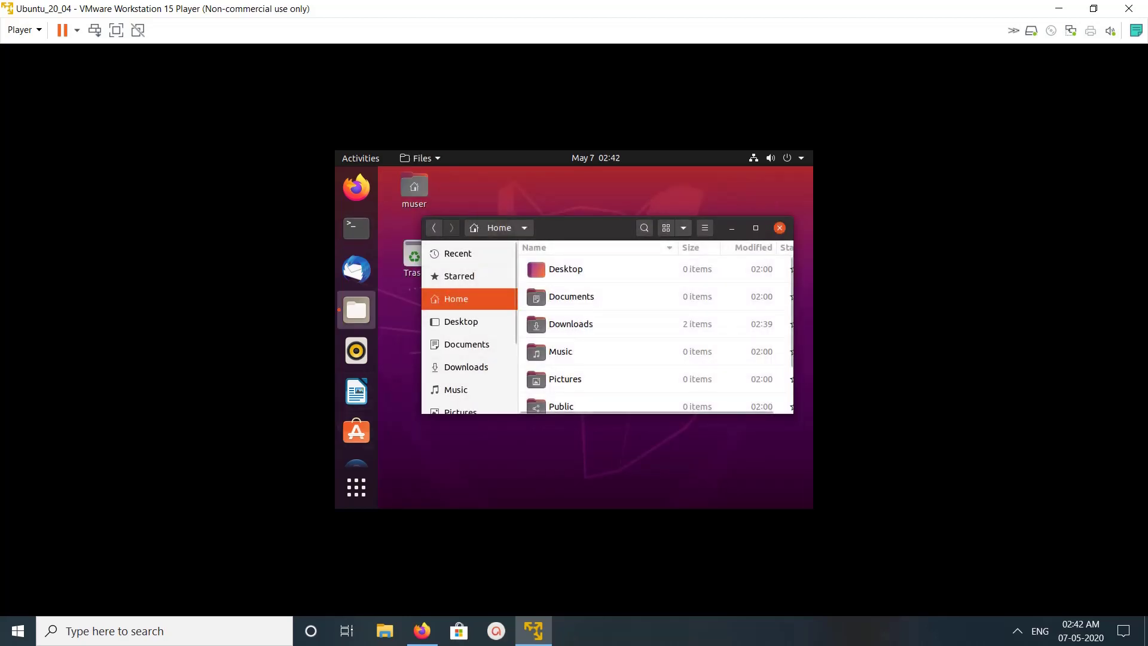
- Close the Files window and cancel closing the virtual machine window
key(ctrl+w)
click(1128, 8)
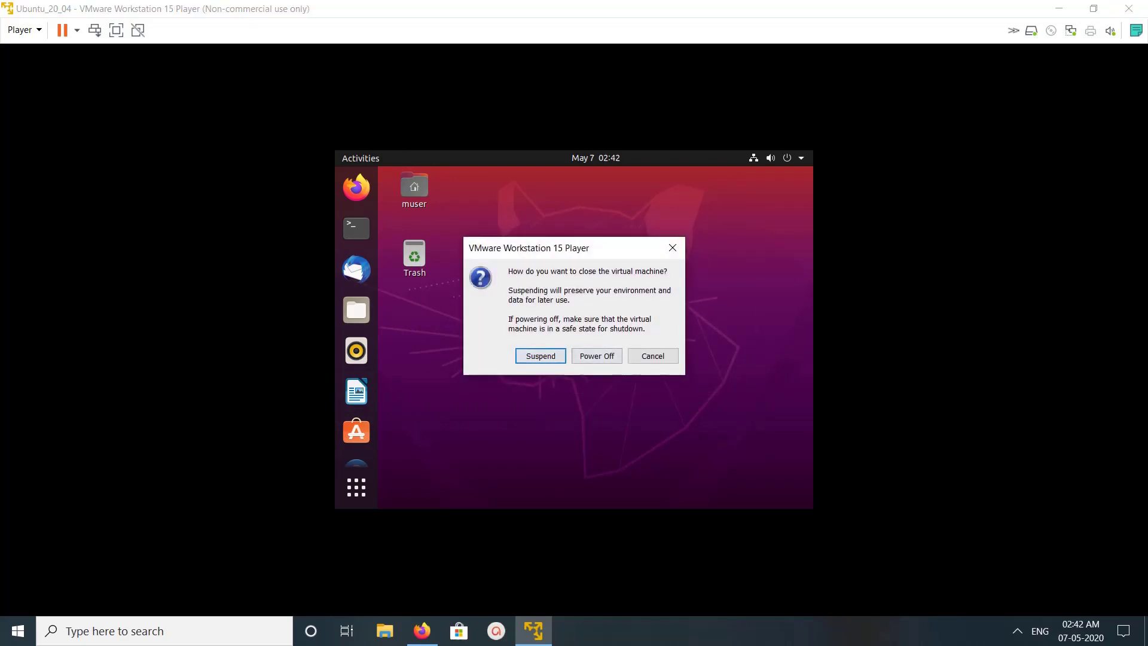
click(653, 356)
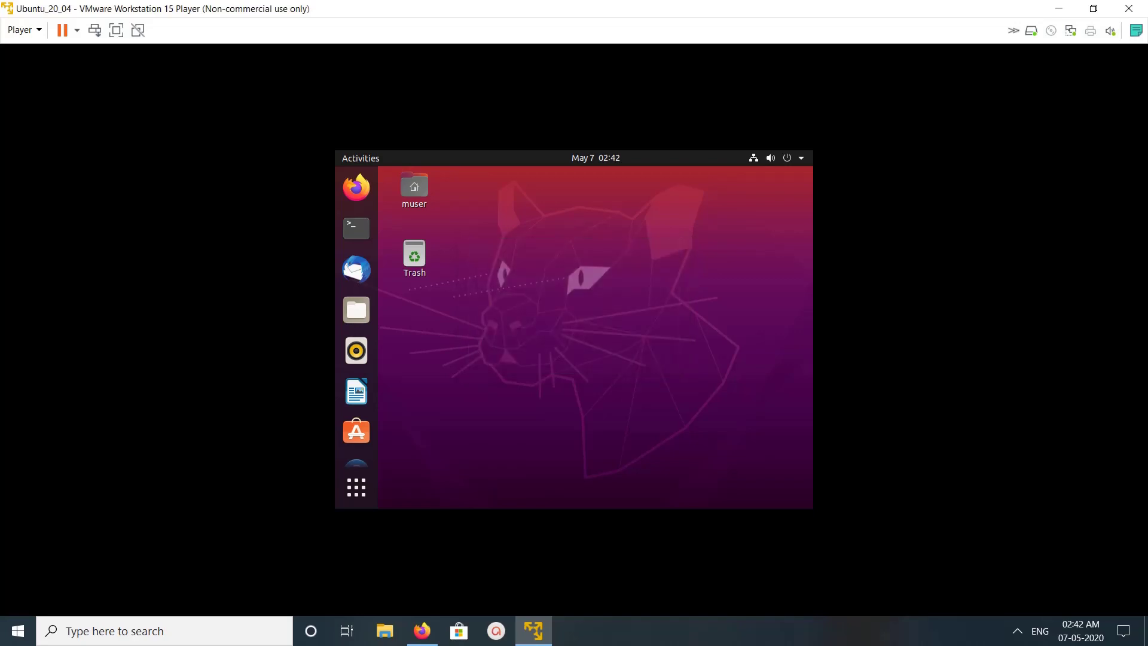
- Restart the Ubuntu guest from the system menu's Power Off / Log Out options
click(787, 158)
click(693, 284)
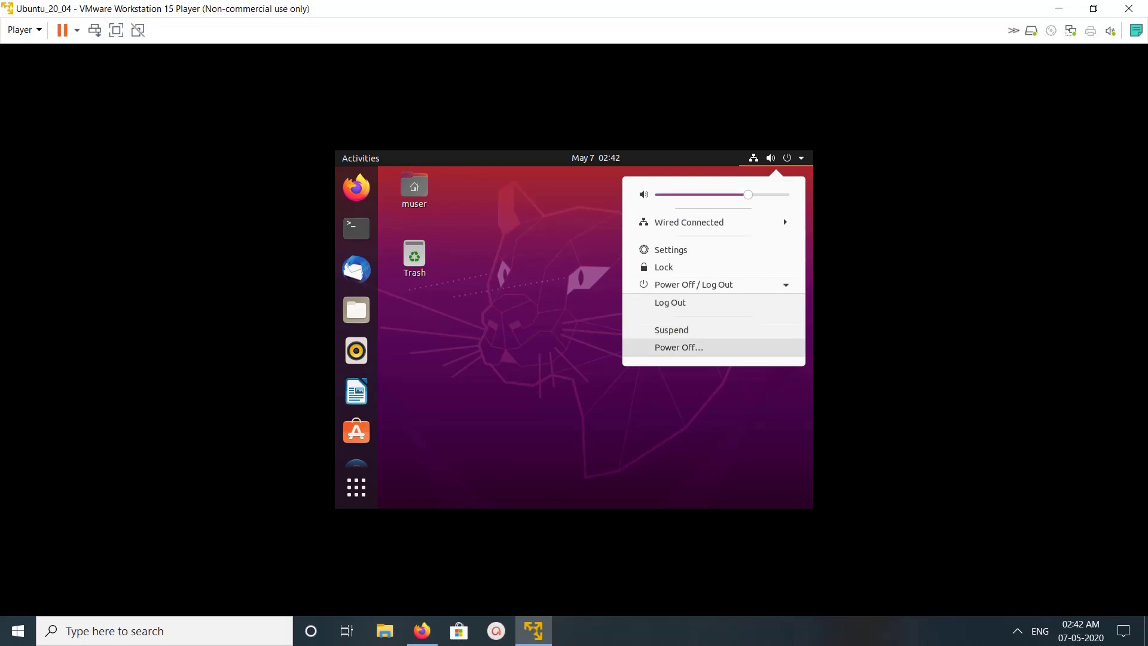
click(678, 347)
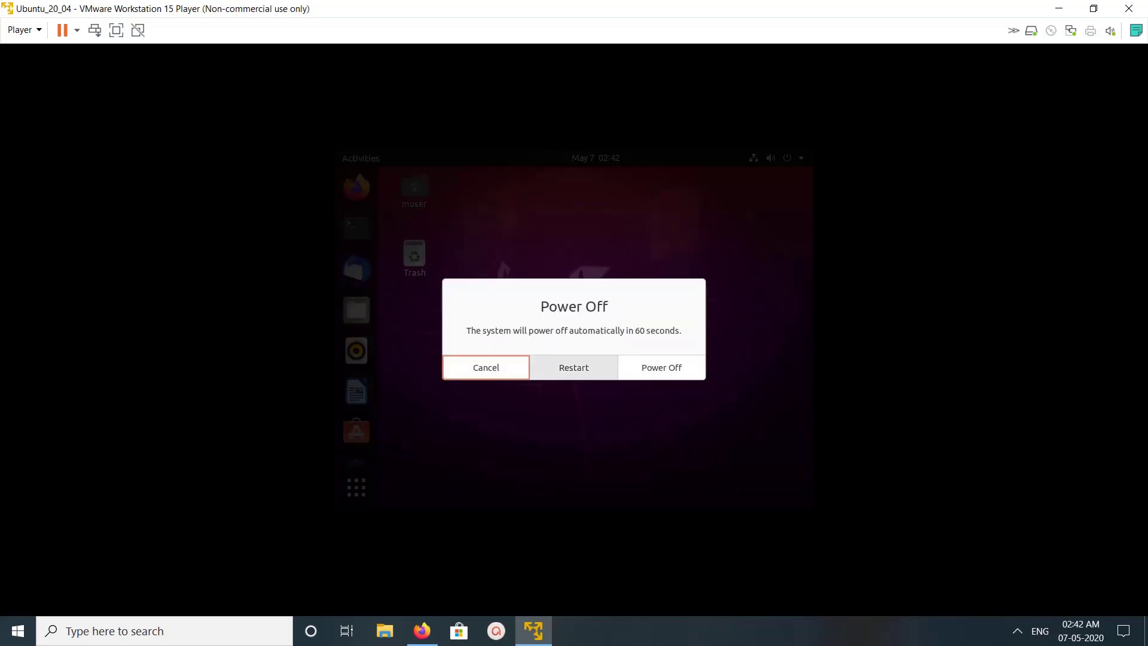
key(Escape)
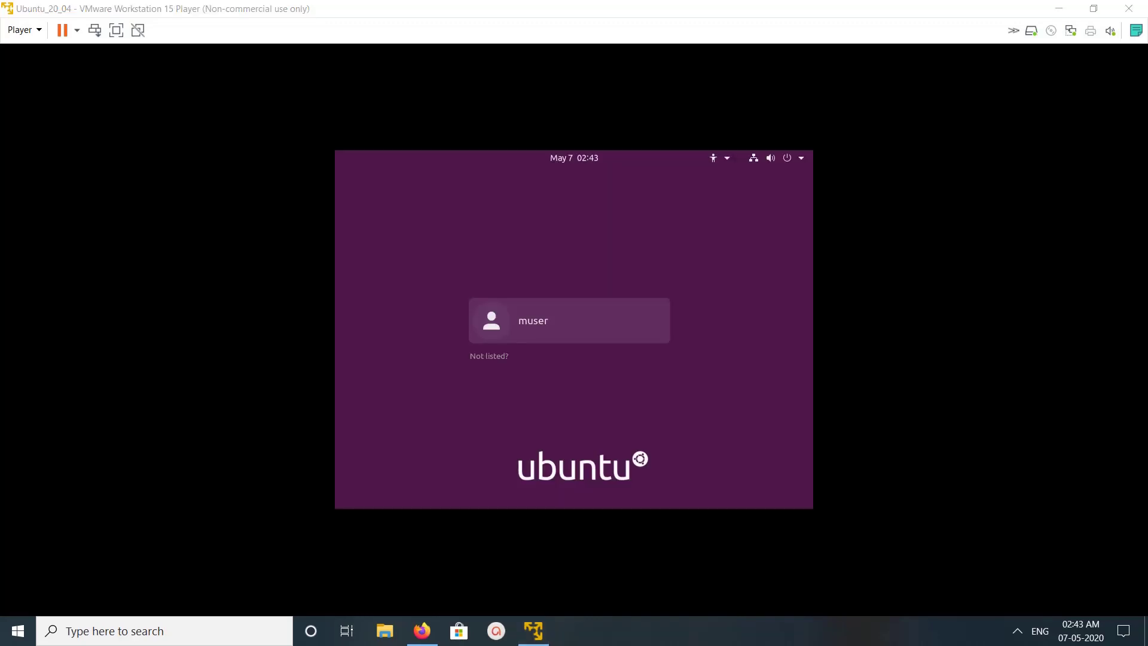
- Select the user account on the GDM screen and enter the account password to sign in
key(Return)
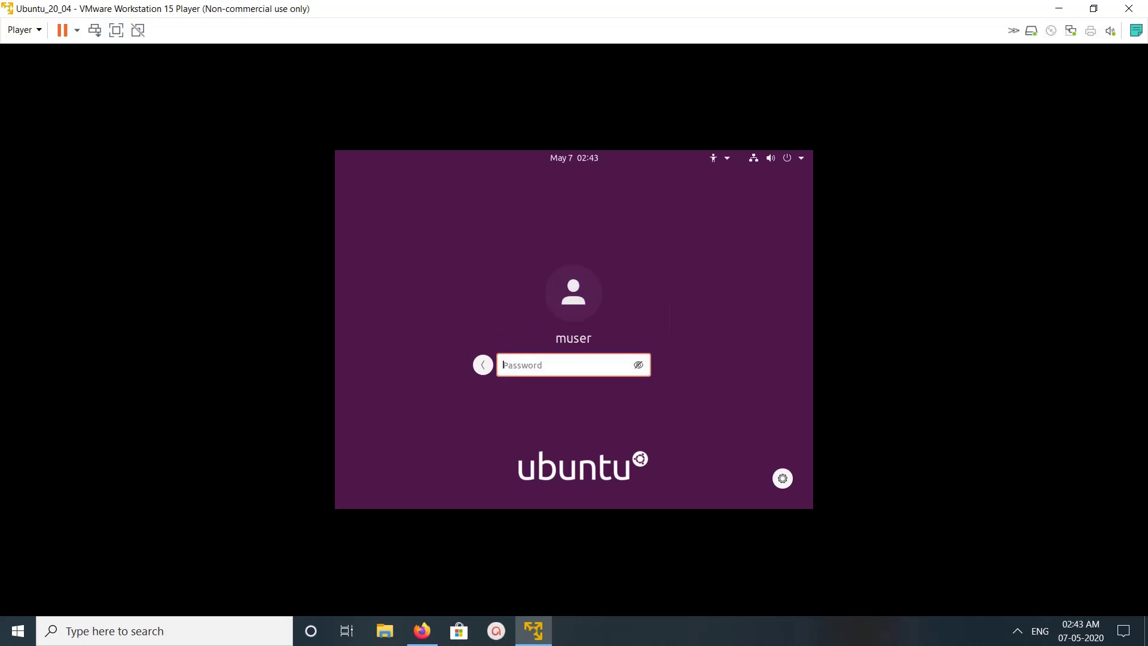
text(******)
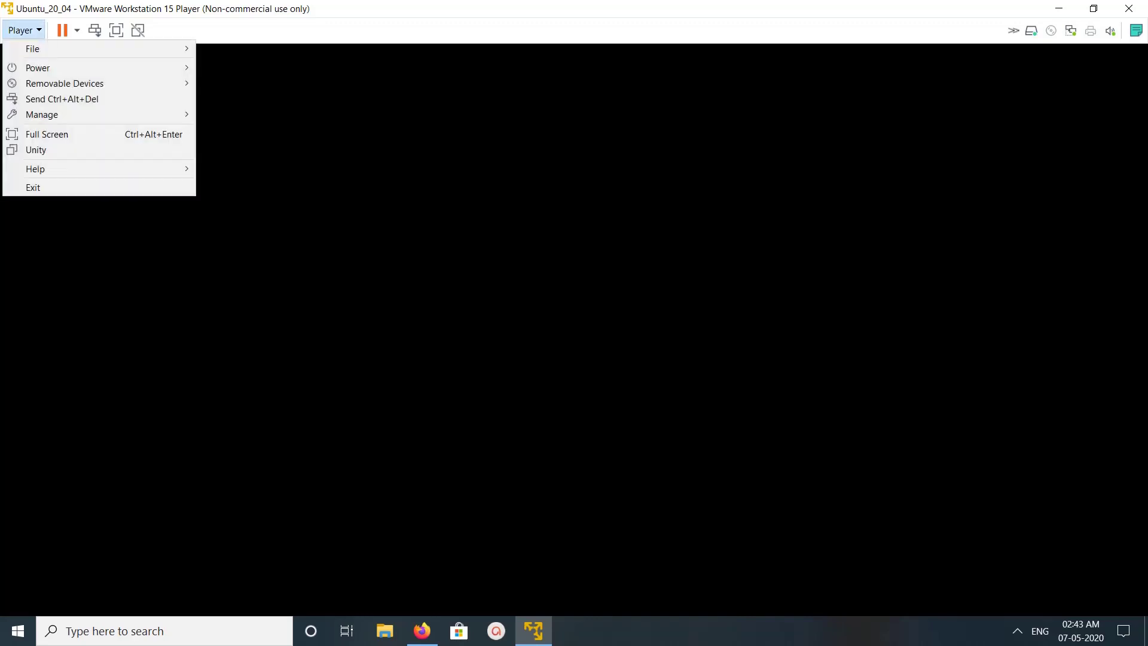
mouse_move(42, 115)
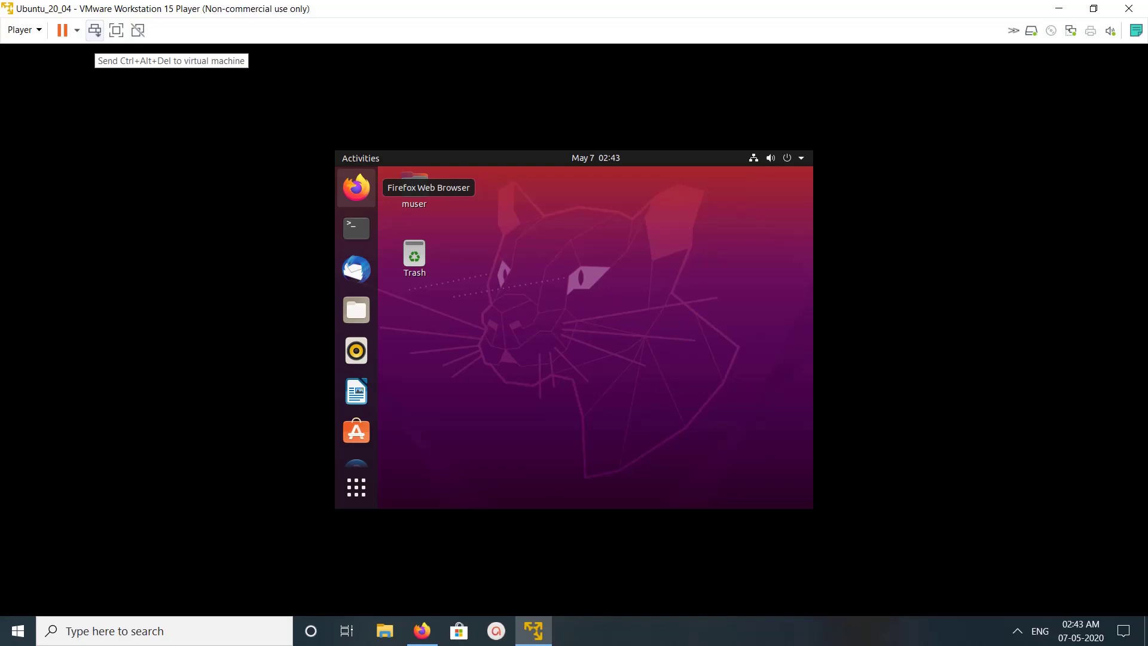
- Switch the guest to full screen, back to windowed view, then full screen again
click(116, 30)
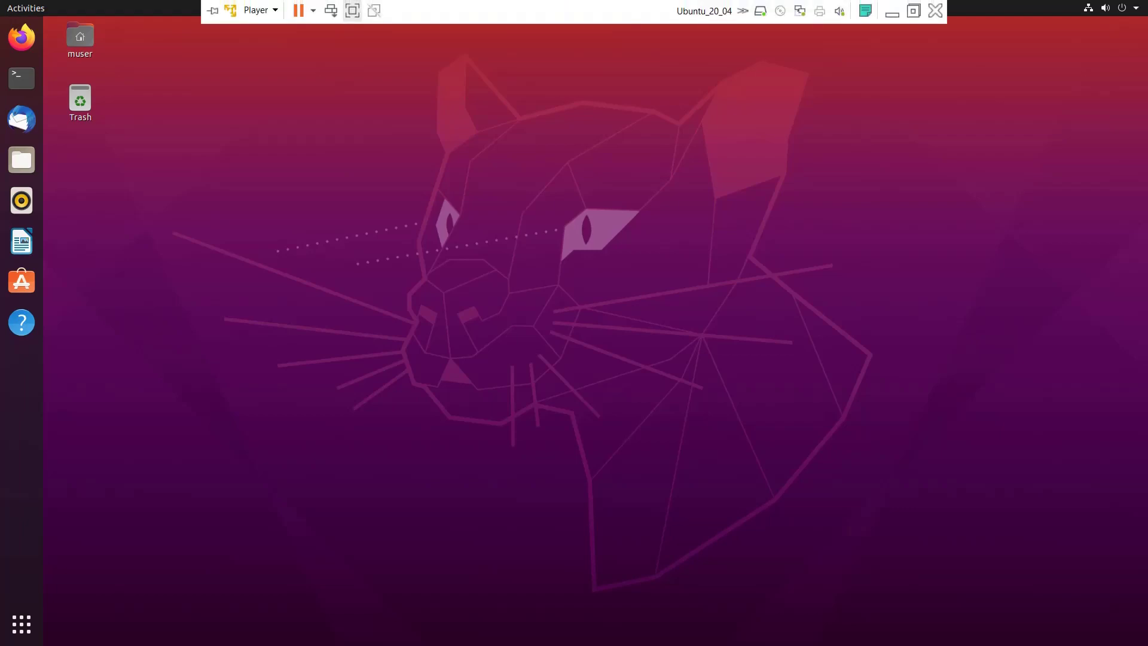
click(352, 10)
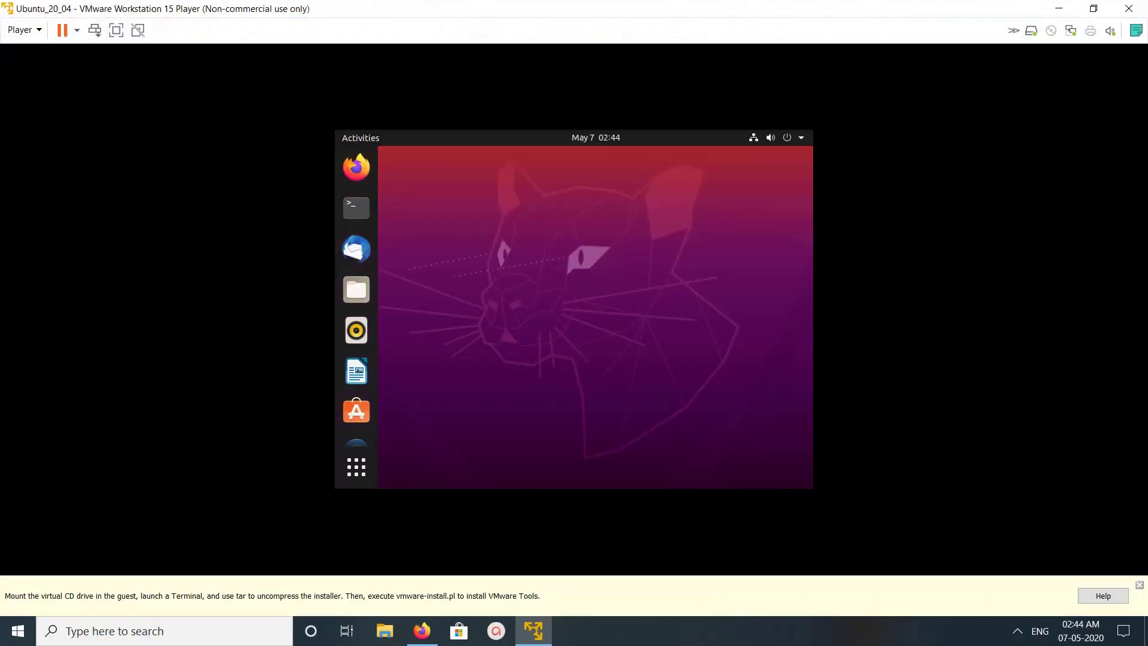
click(116, 30)
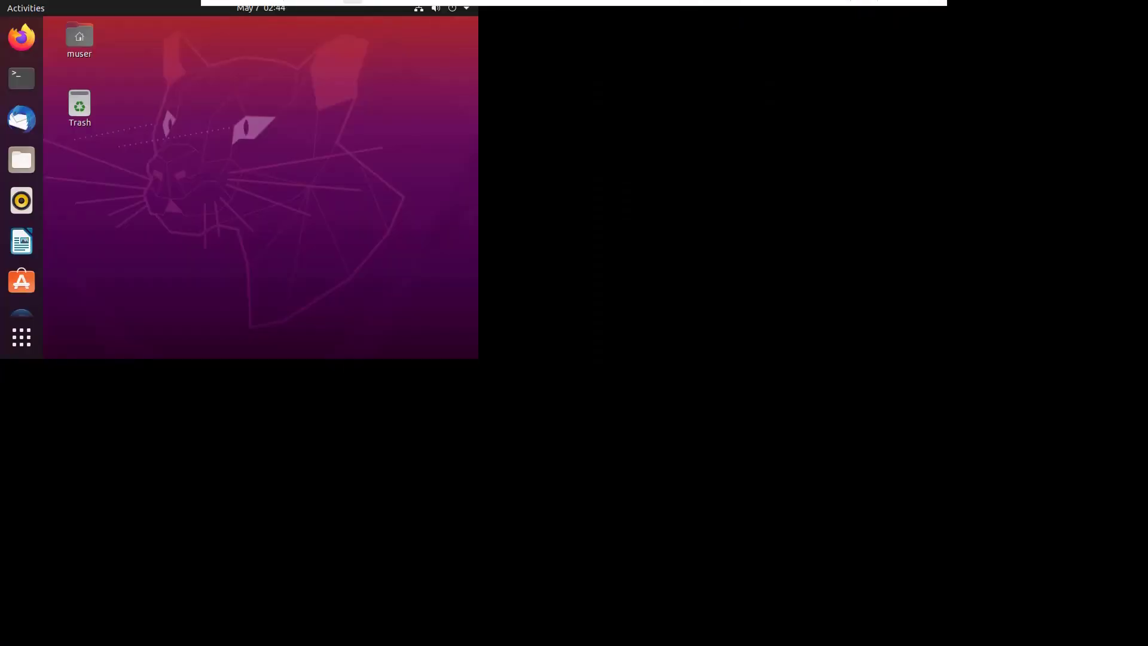